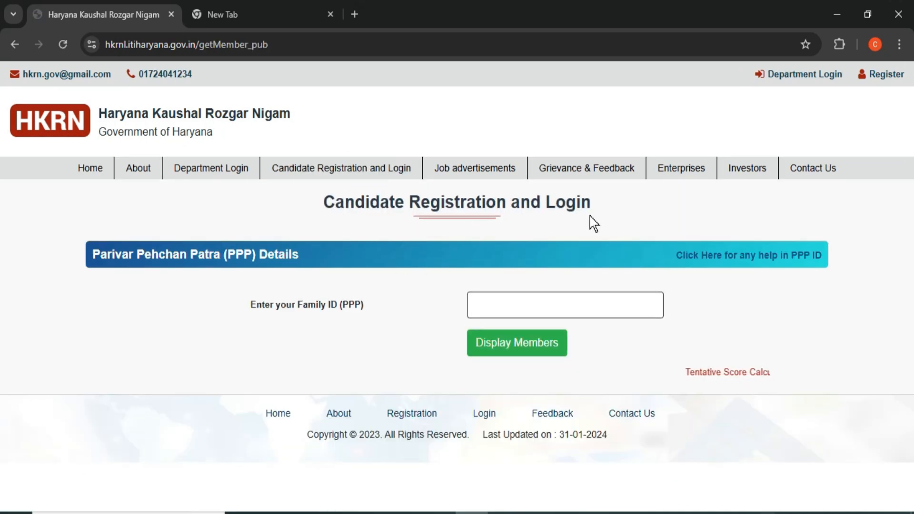
# Step: Paste the family's PPP Family ID into the 'Enter your Family ID (PPP)' box
pyautogui.click(575, 305)
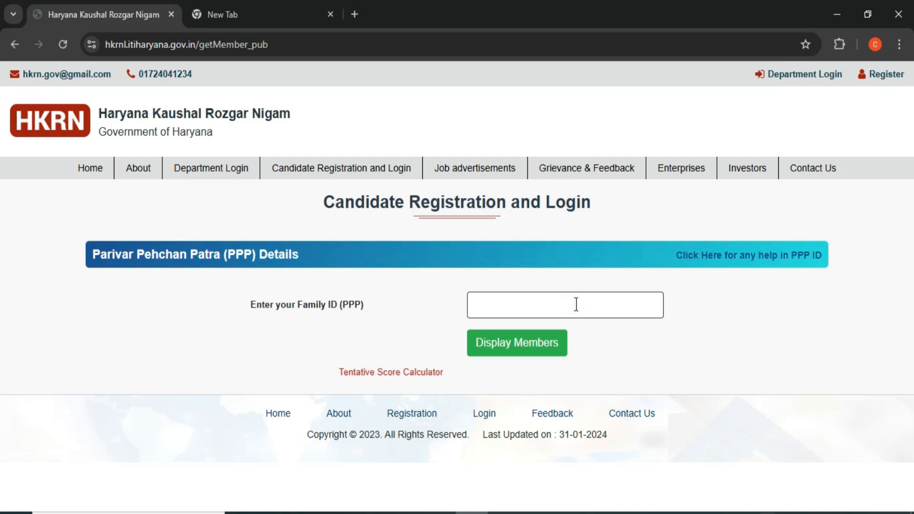
pyautogui.hotkey('ctrl', 'v')
# Step: Display the family members, select the candidate from the member list, and request the PPP OTP
pyautogui.click(513, 354)
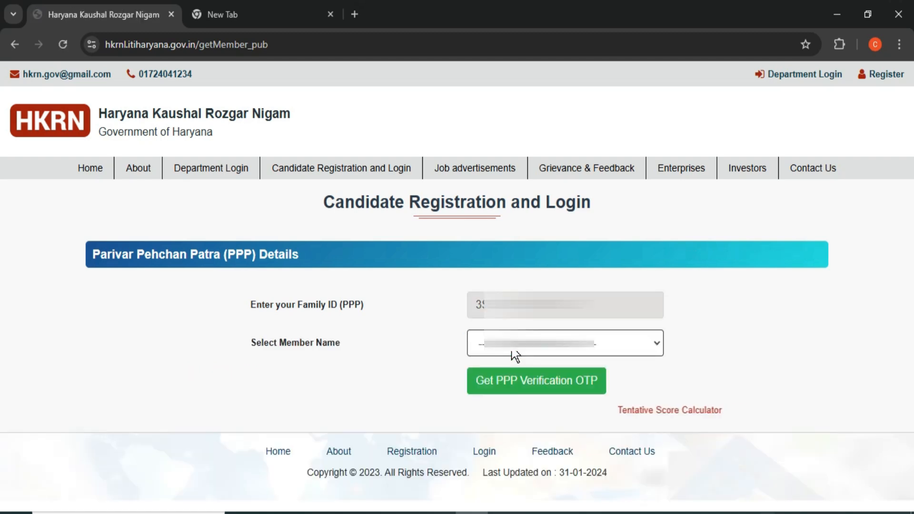
pyautogui.click(516, 354)
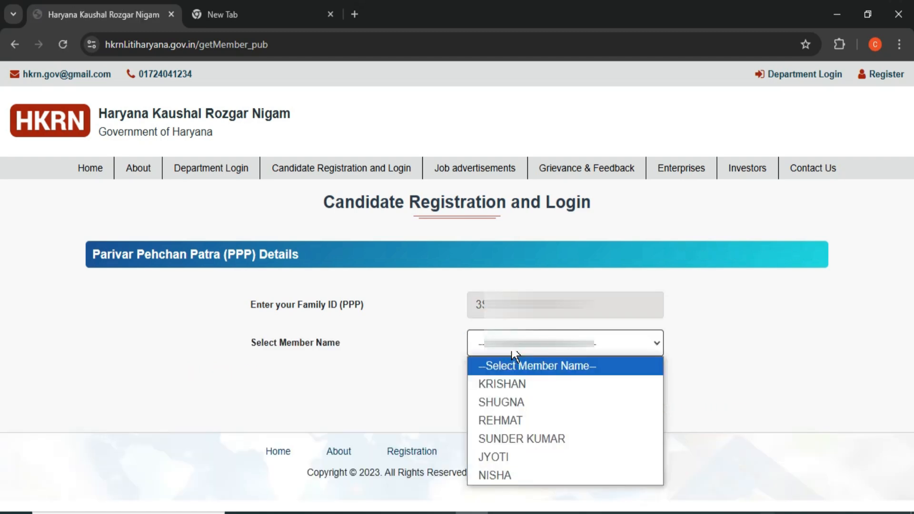
pyautogui.click(531, 445)
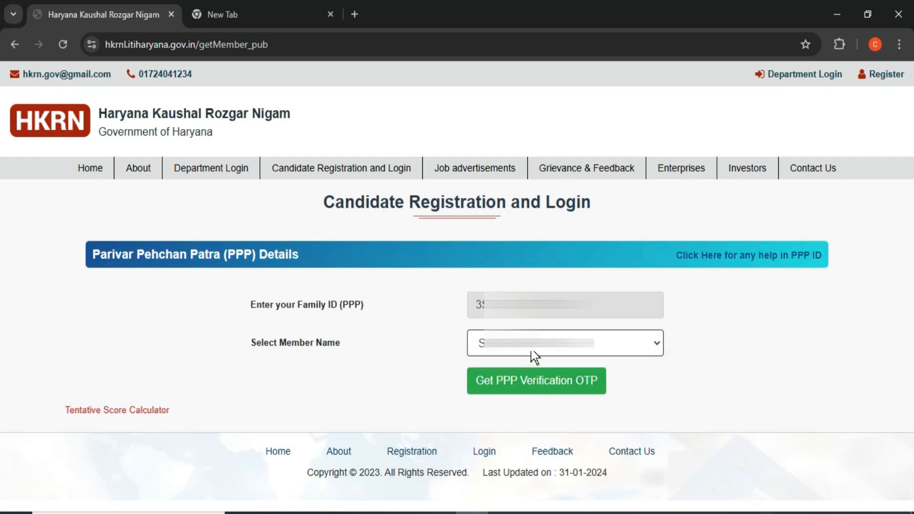
pyautogui.click(530, 386)
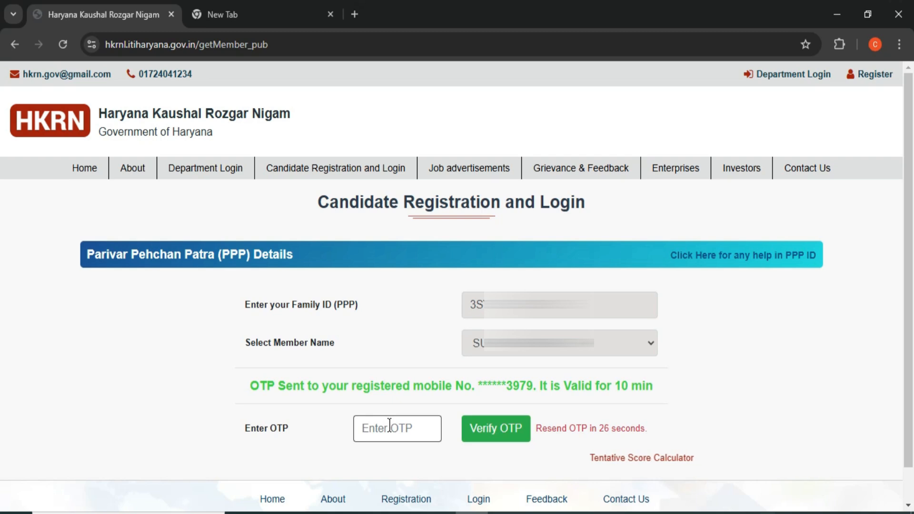
# Step: Enter the received OTP, verify it, and log in to the candidate registration form
pyautogui.click(388, 429)
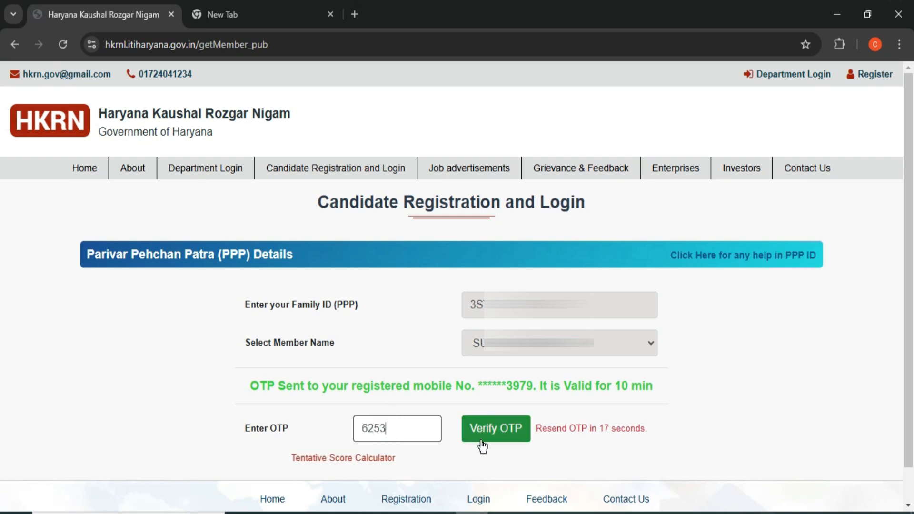
pyautogui.click(490, 438)
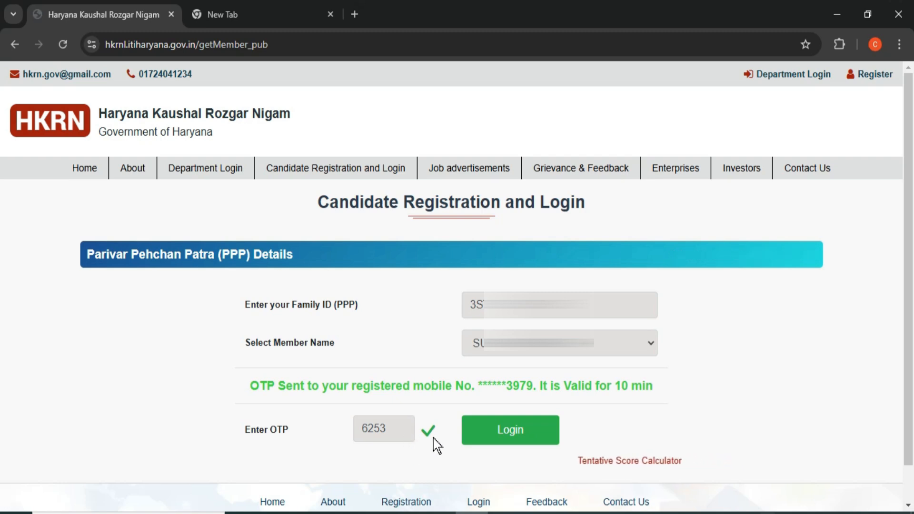
pyautogui.click(523, 441)
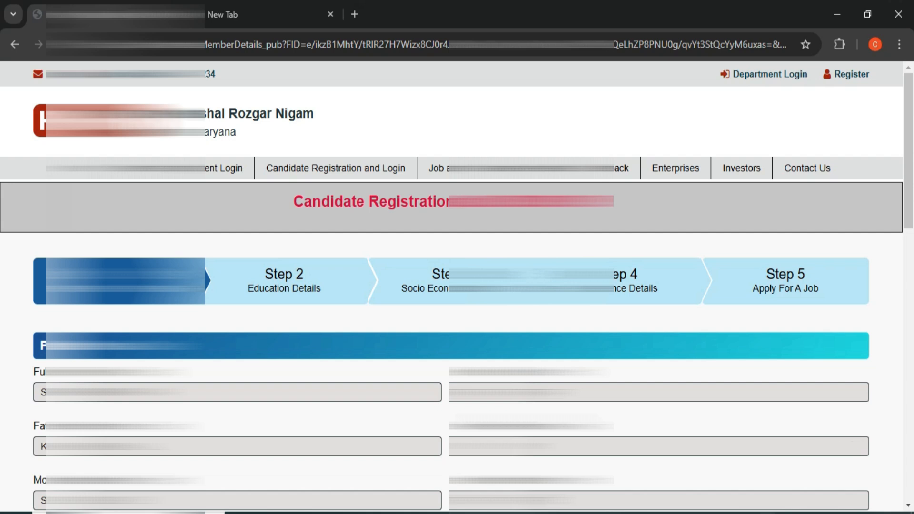
# Step: Review the Step 1 personal details and update the PPP details
pyautogui.scroll(-4, 457, 286)
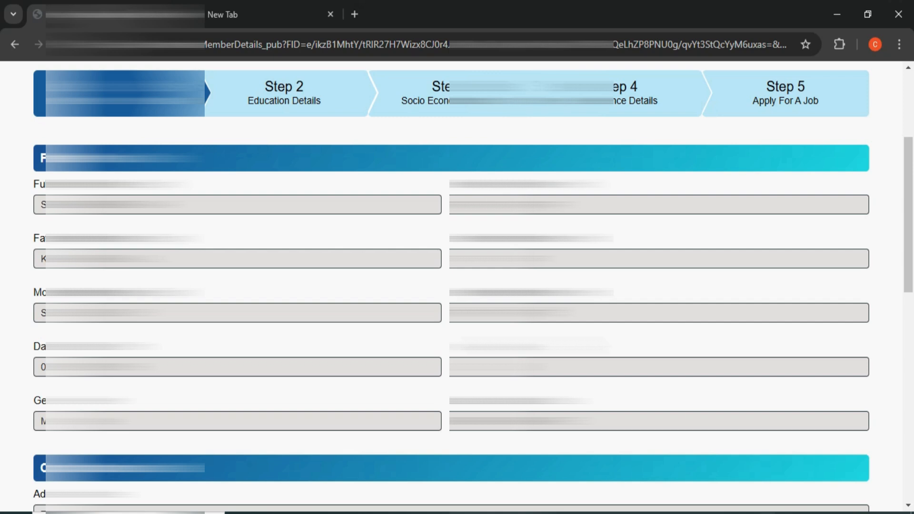
pyautogui.scroll(-8, 457, 286)
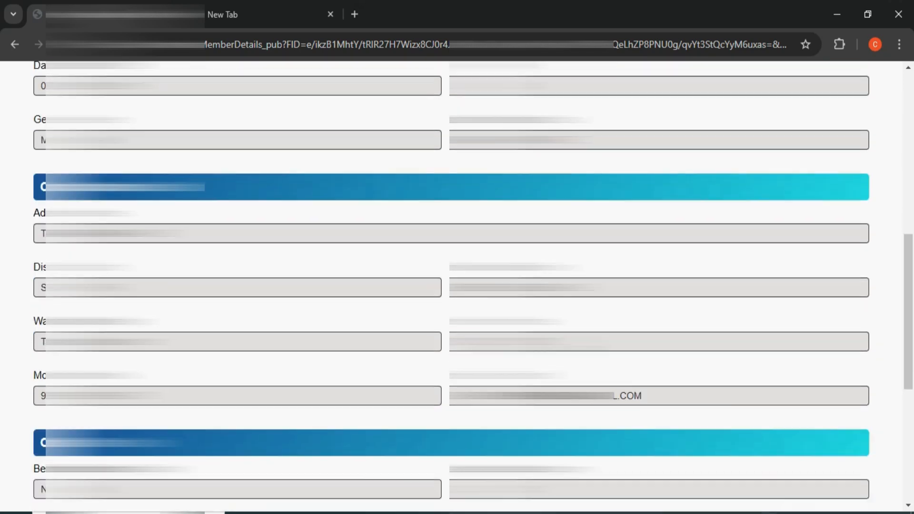
pyautogui.scroll(-2, 457, 286)
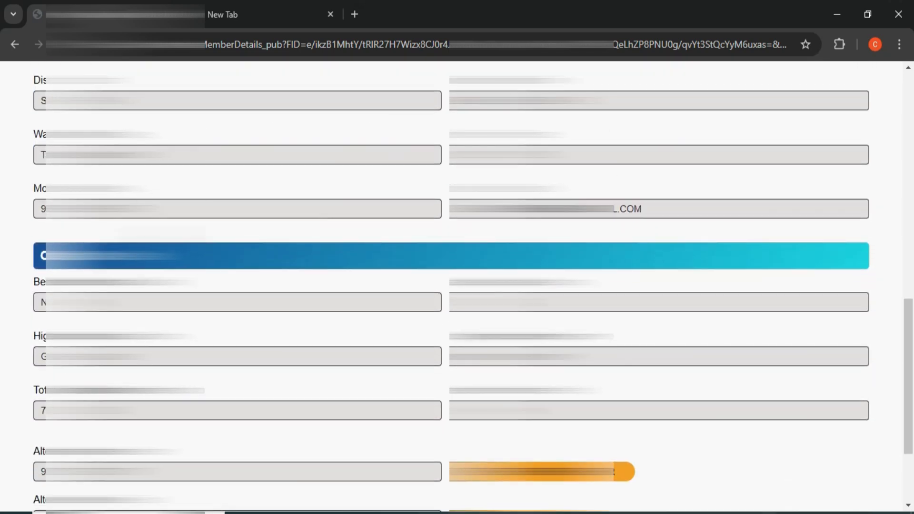
pyautogui.scroll(-3, 311, 382)
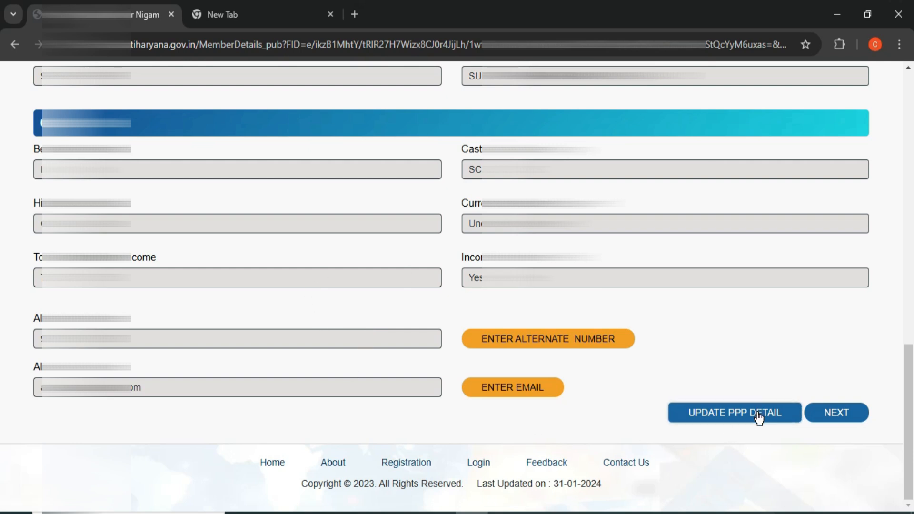
pyautogui.click(759, 417)
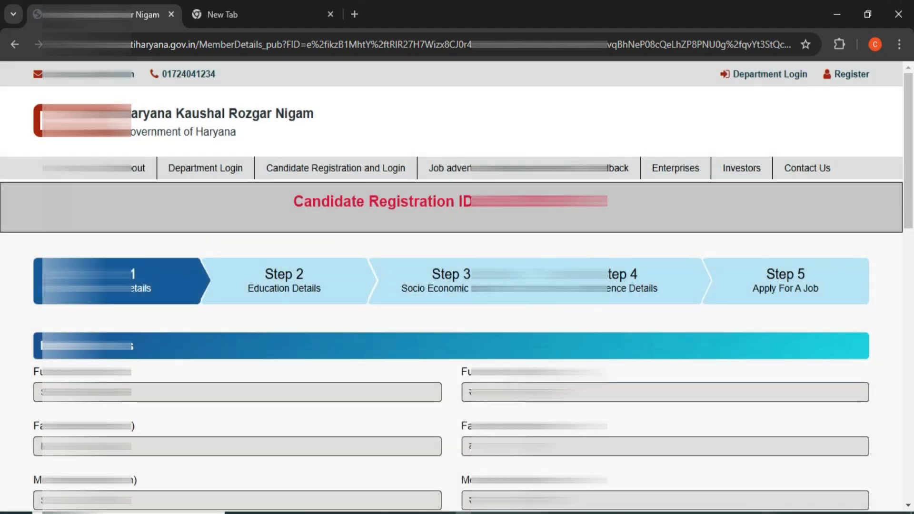
# Step: Proceed from Step 1 to the Step 2 Education Details page
pyautogui.scroll(-7, 457, 286)
pyautogui.scroll(-10, 457, 286)
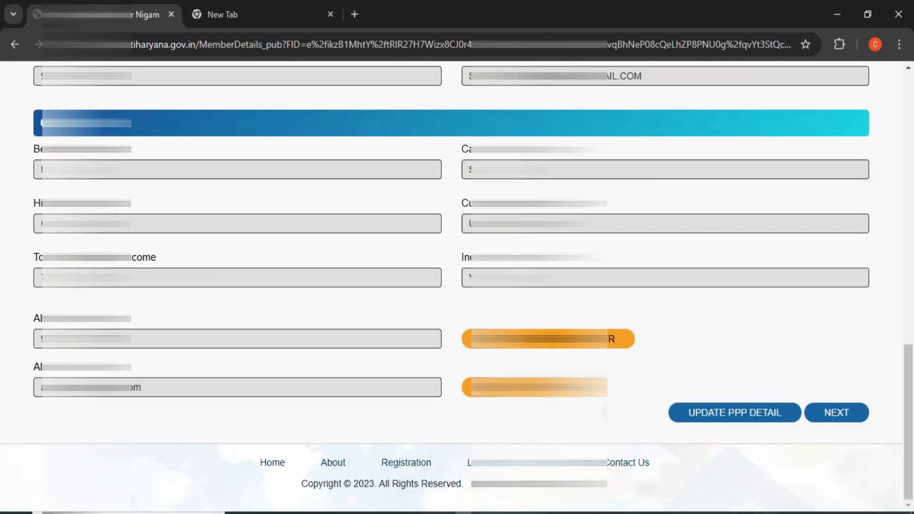
pyautogui.click(829, 418)
pyautogui.click(829, 419)
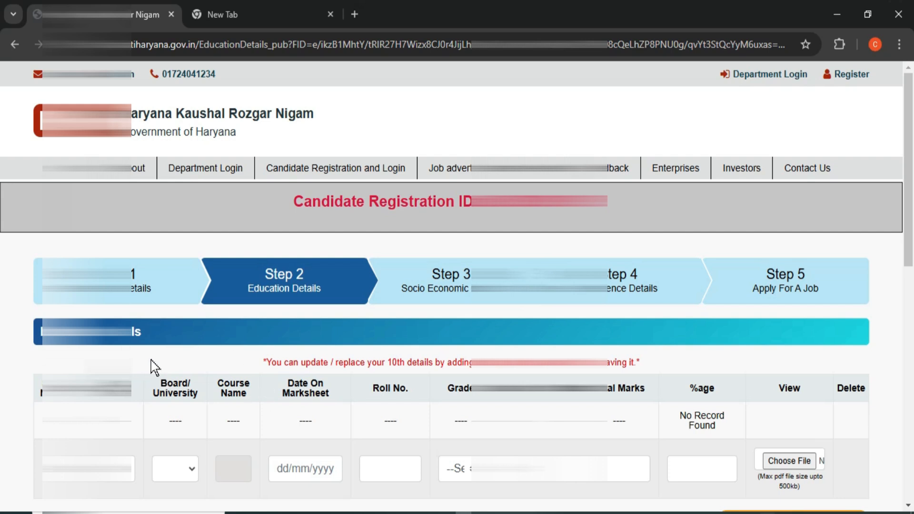
# Step: Choose Class10th as the education level in the new education row
pyautogui.scroll(-4, 151, 360)
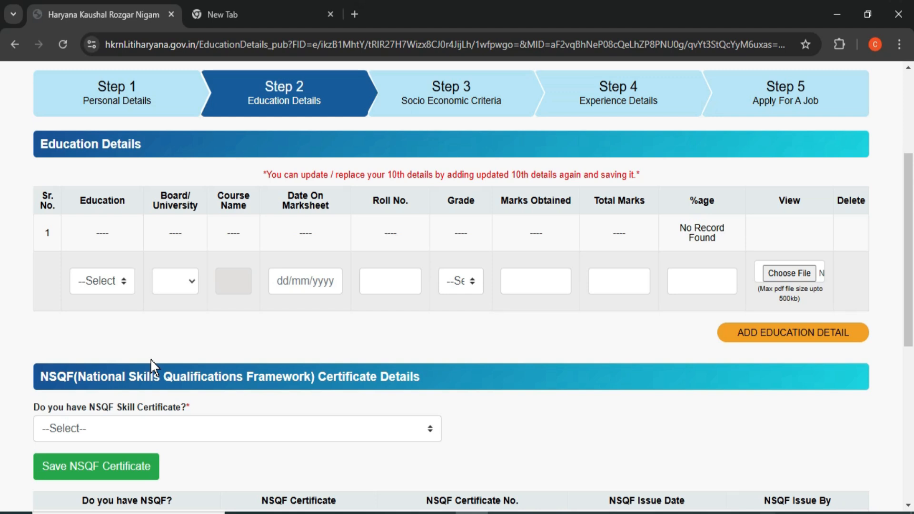
pyautogui.click(118, 288)
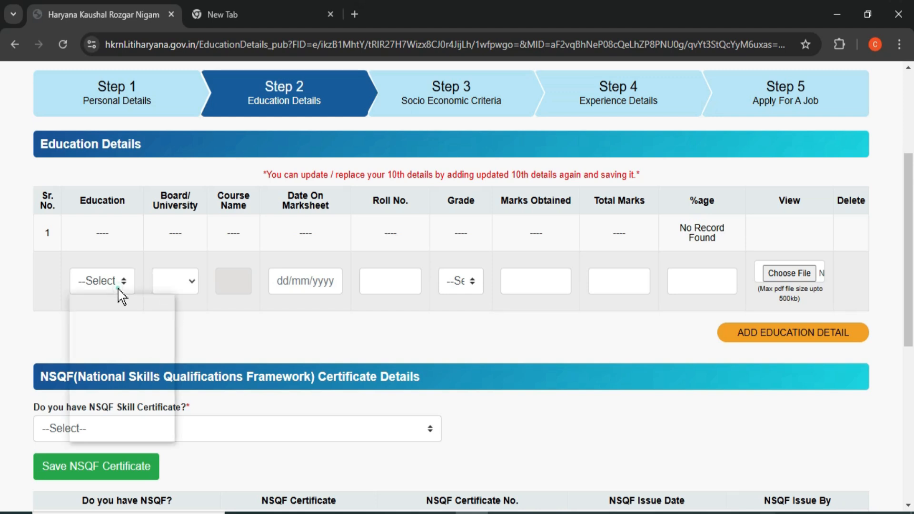
pyautogui.scroll(4, 108, 392)
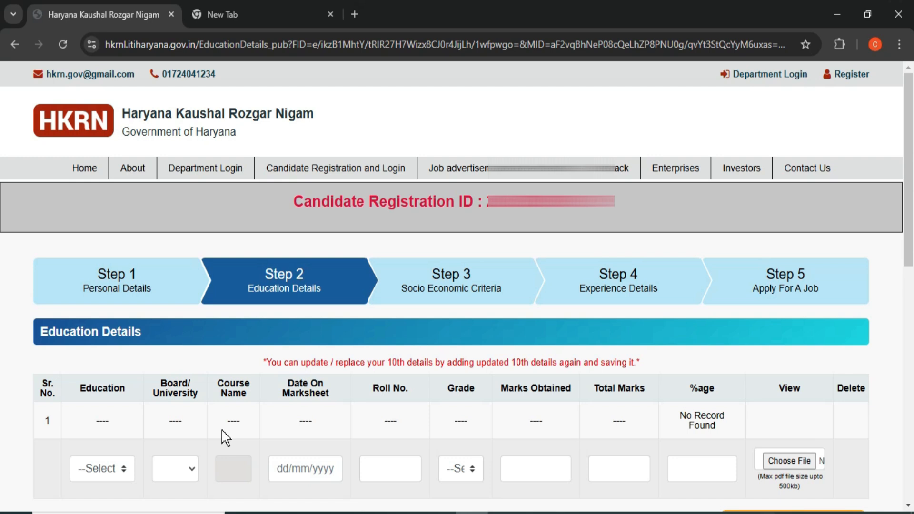
pyautogui.click(93, 468)
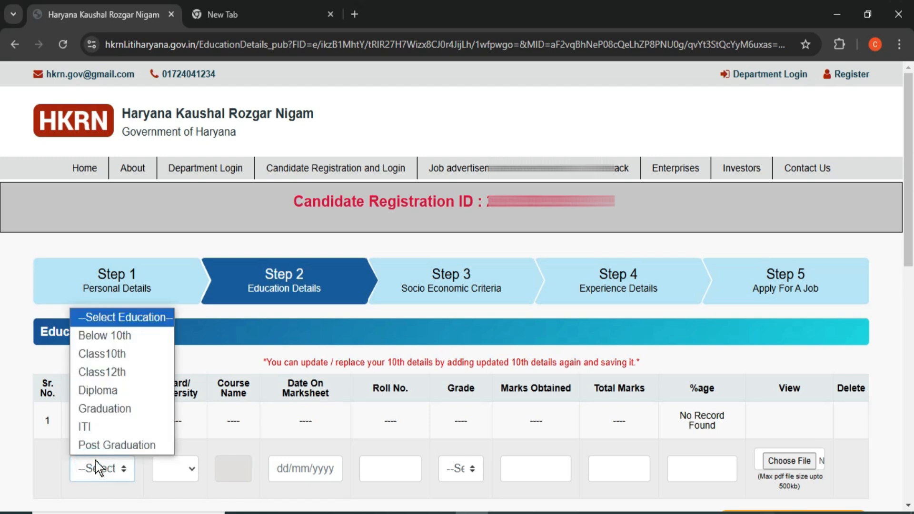
pyautogui.click(127, 355)
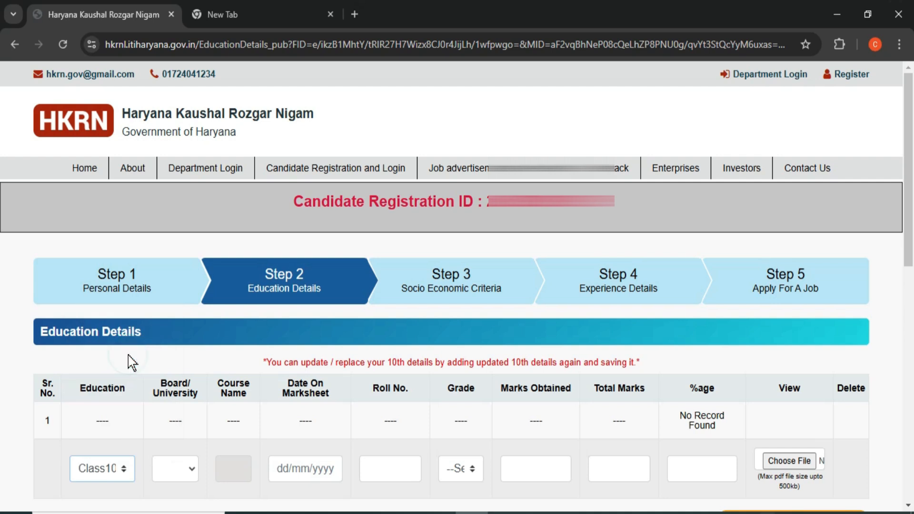
pyautogui.scroll(-2, 205, 452)
# Step: Select Haryana Board of School Education as the Class10th entry's board
pyautogui.click(221, 379)
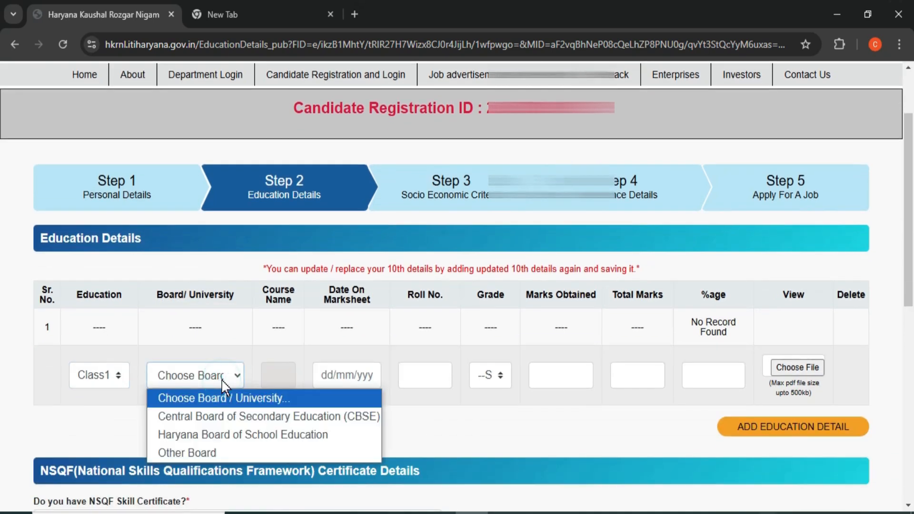
pyautogui.click(230, 431)
pyautogui.click(190, 371)
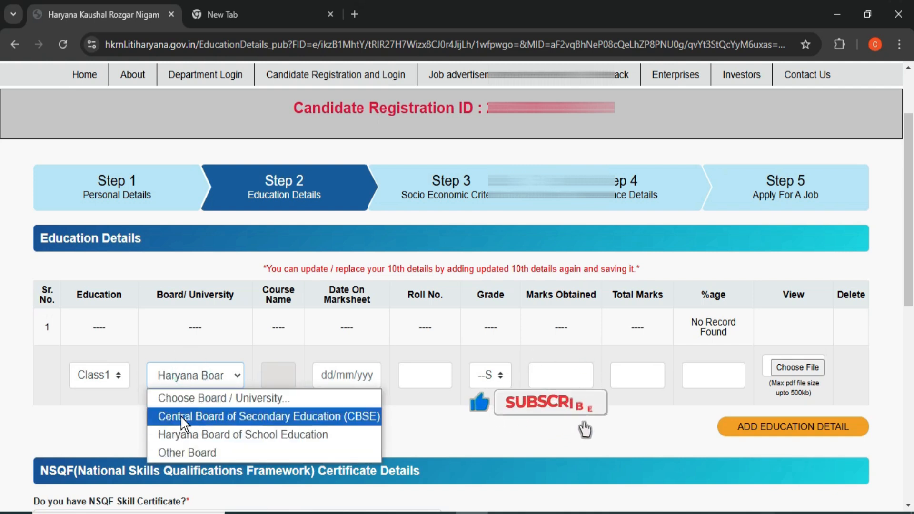
pyautogui.click(251, 439)
pyautogui.click(202, 374)
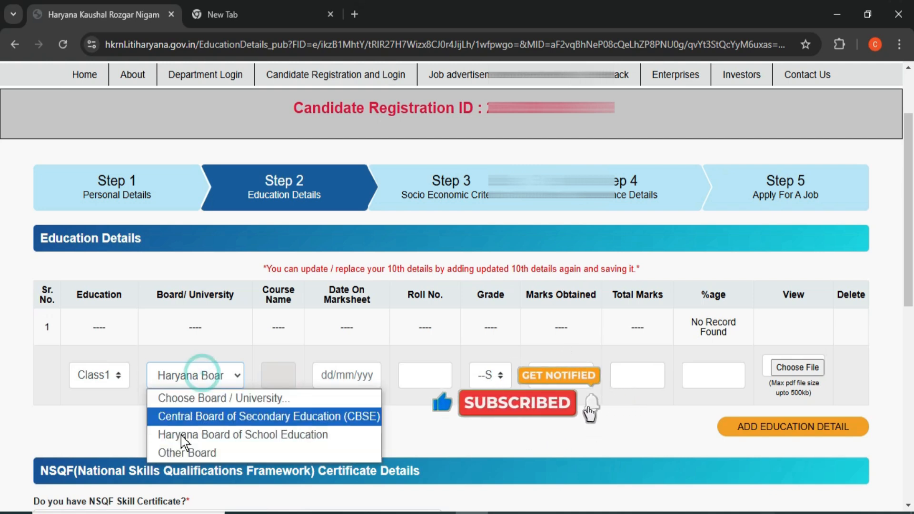
pyautogui.click(227, 453)
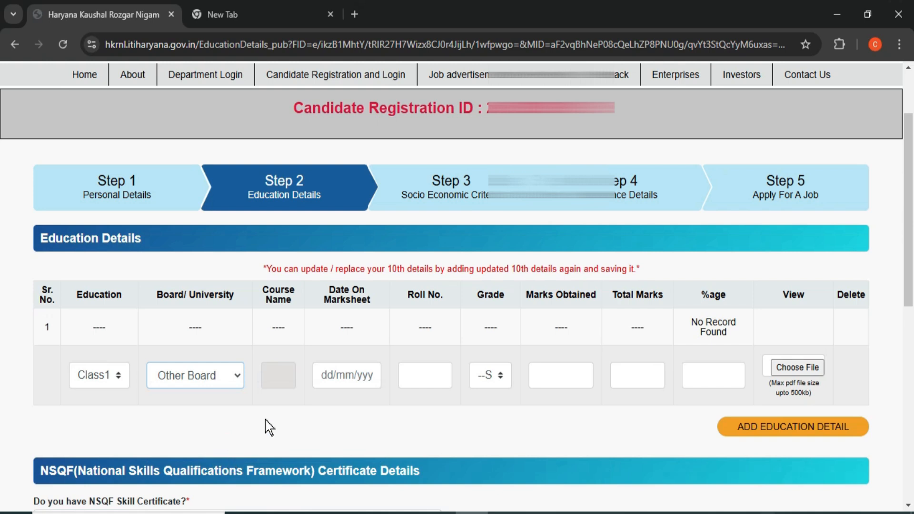
pyautogui.click(237, 421)
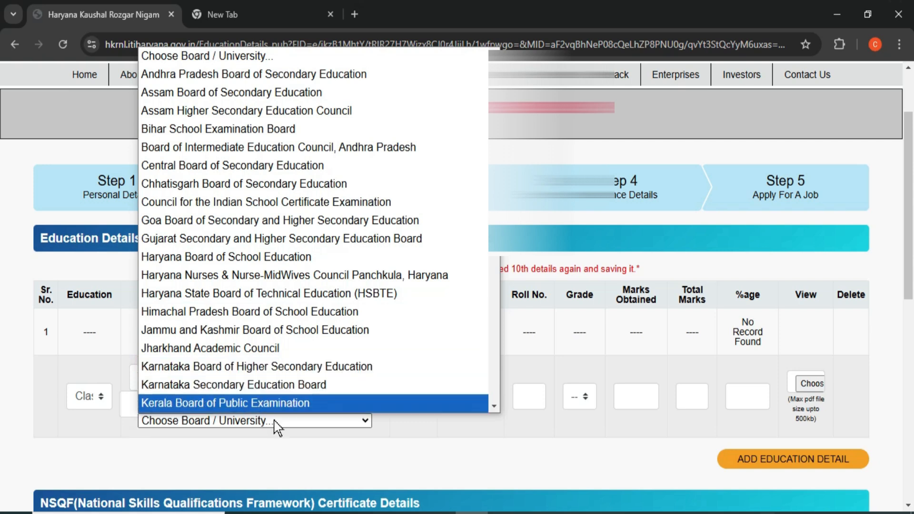
pyautogui.click(273, 439)
pyautogui.click(190, 379)
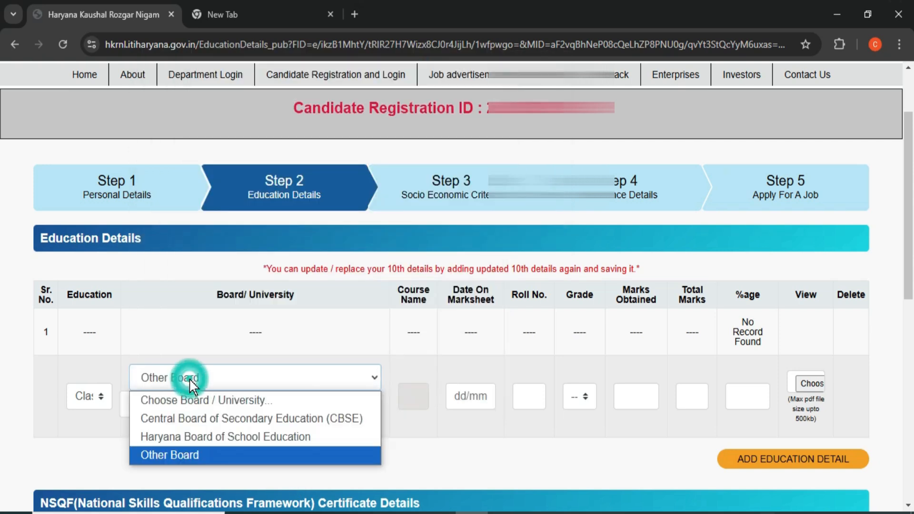
pyautogui.click(242, 443)
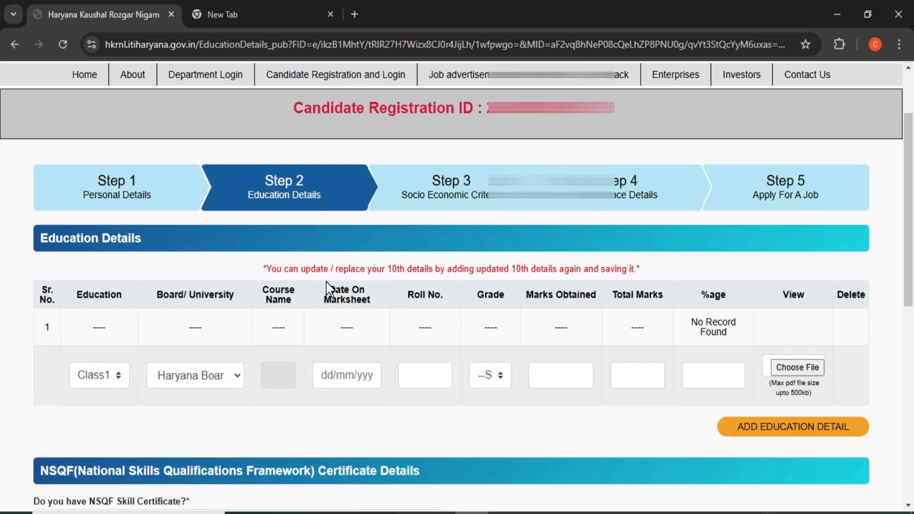
pyautogui.click(371, 384)
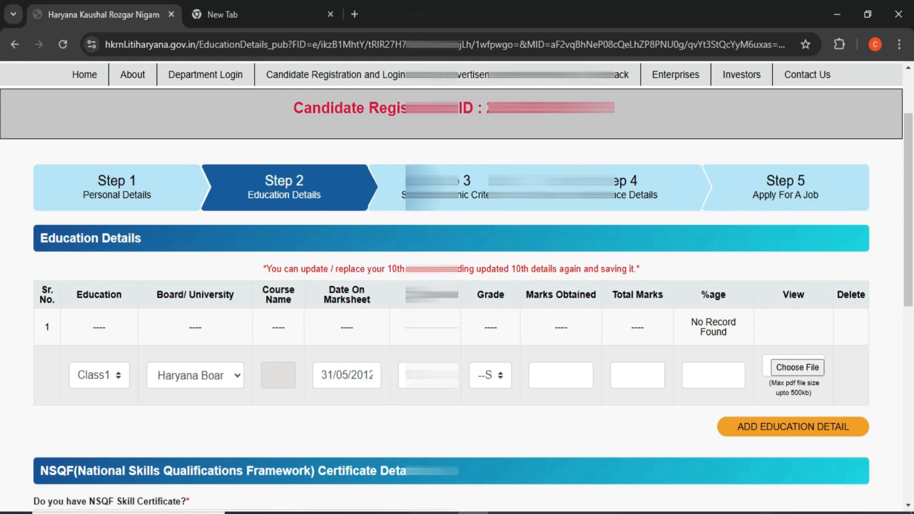
# Step: Set grade Non CGPA, marks 295 of 500, and add the Class10th record
pyautogui.click(429, 375)
pyautogui.click(501, 381)
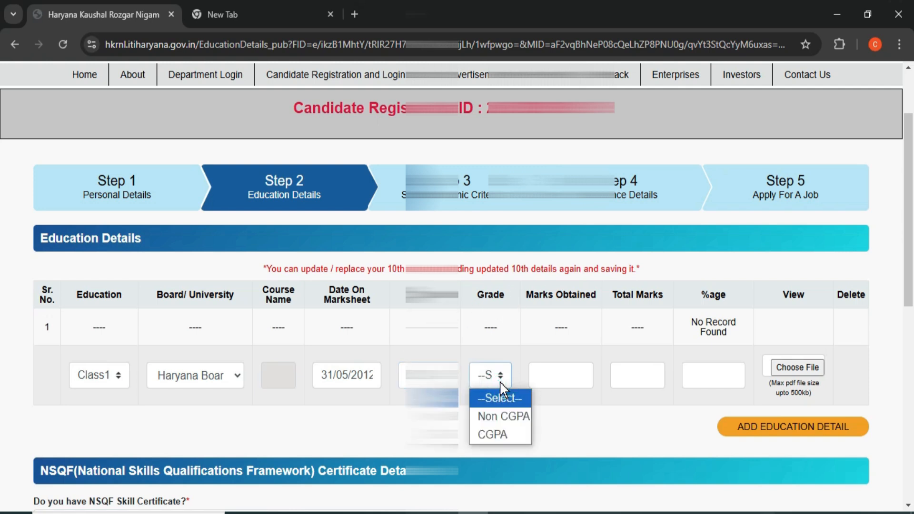
pyautogui.click(519, 417)
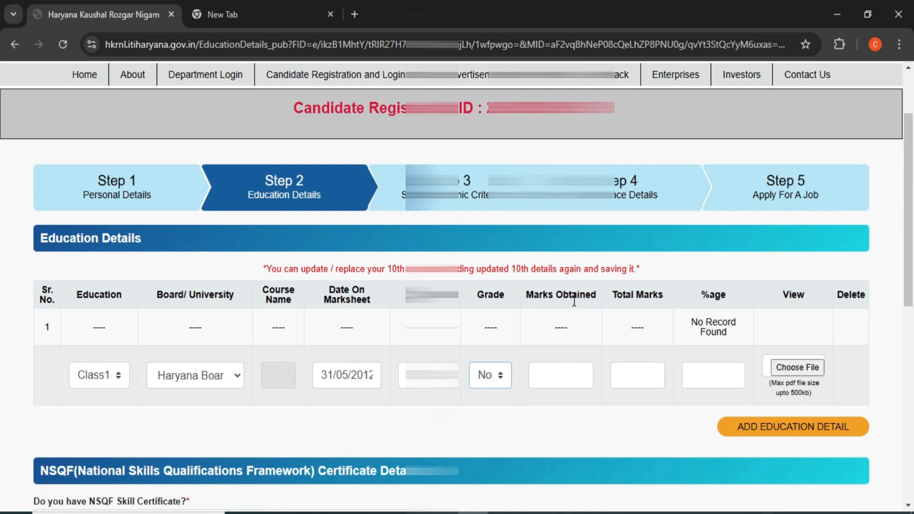
pyautogui.click(564, 372)
pyautogui.write('295')
pyautogui.click(659, 373)
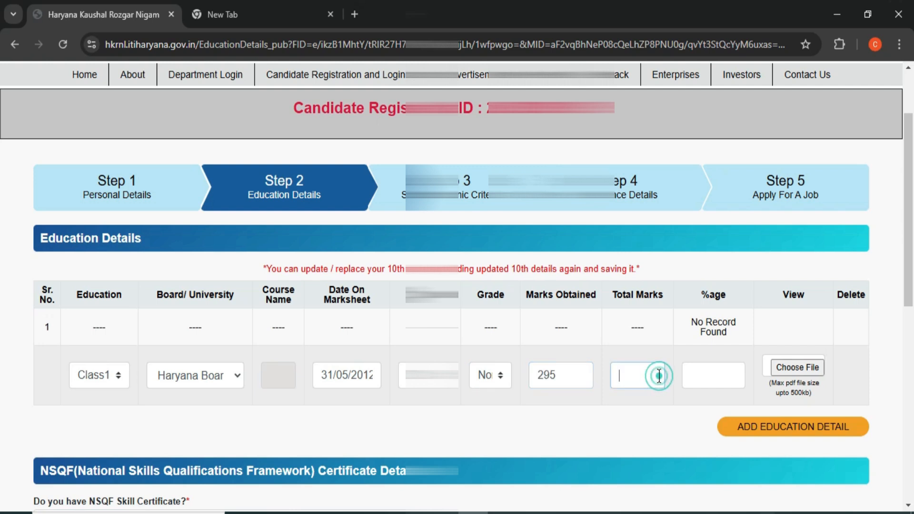
pyautogui.write('500')
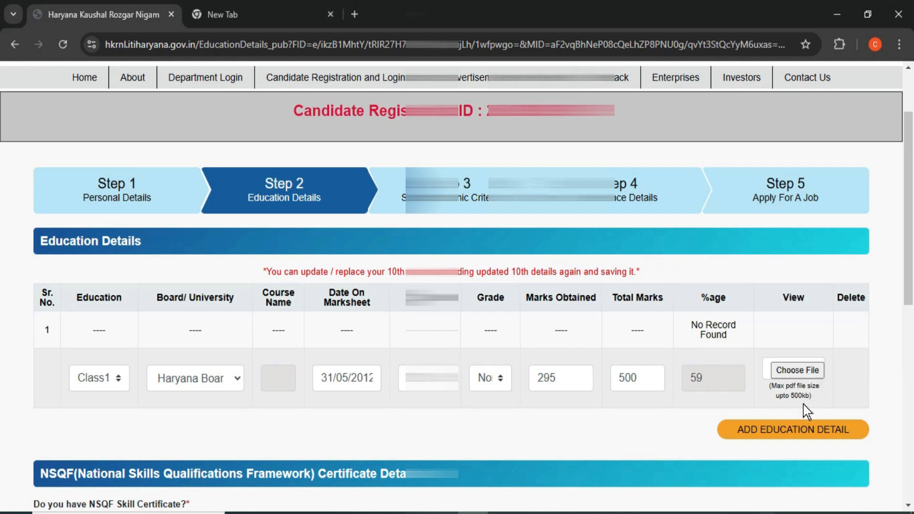
pyautogui.click(799, 435)
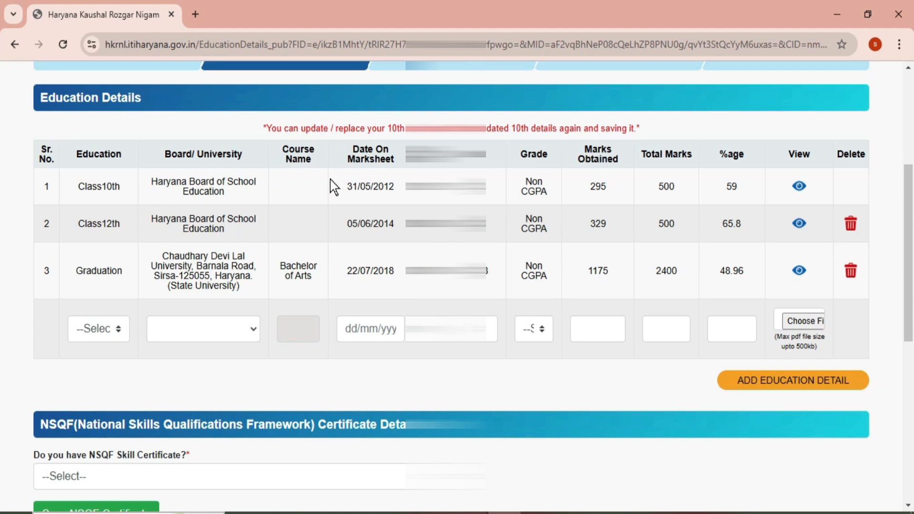
# Step: Check the saved Class10th, Class12th and Graduation rows, leaving the new row's Education unset
pyautogui.click(102, 327)
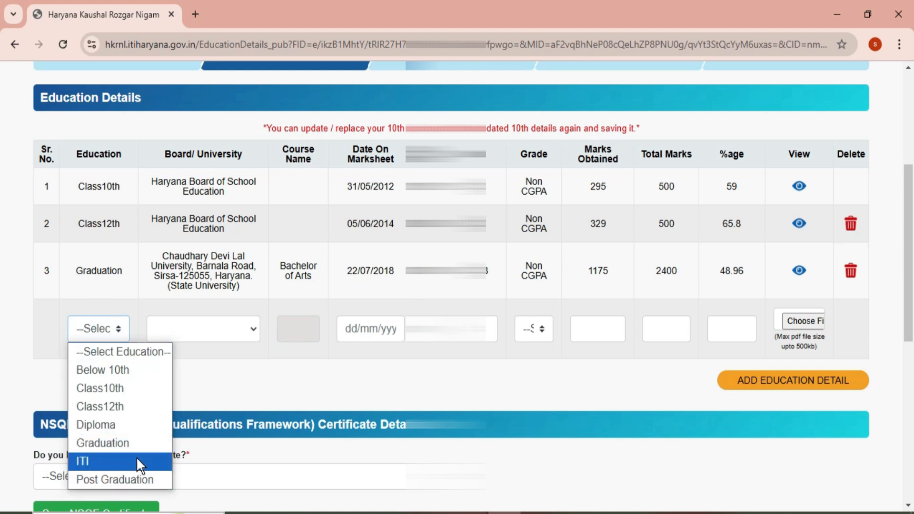
pyautogui.click(305, 383)
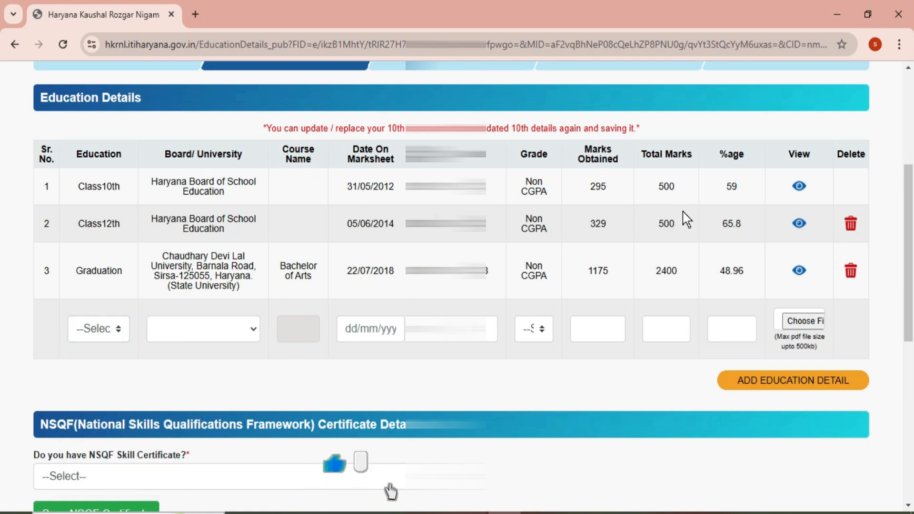
pyautogui.scroll(-5, 682, 213)
pyautogui.scroll(-2, 683, 212)
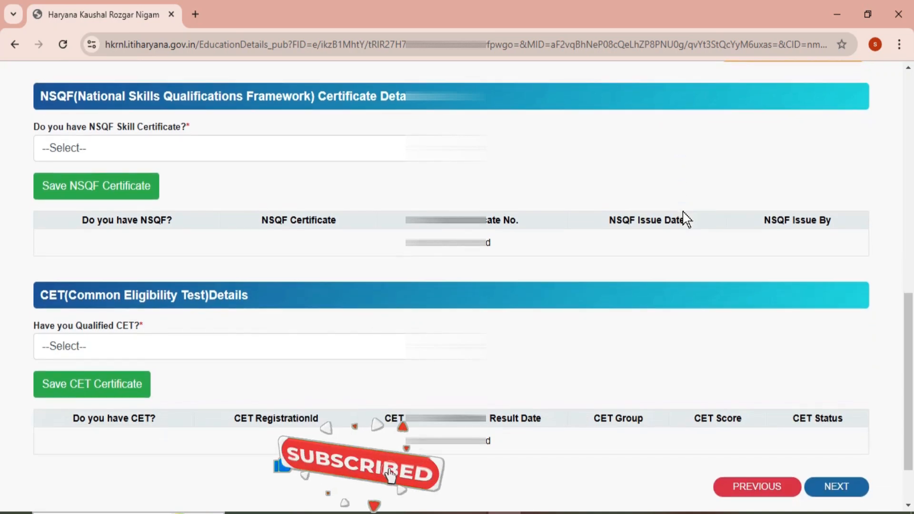
pyautogui.scroll(2, 683, 211)
pyautogui.scroll(5, 683, 211)
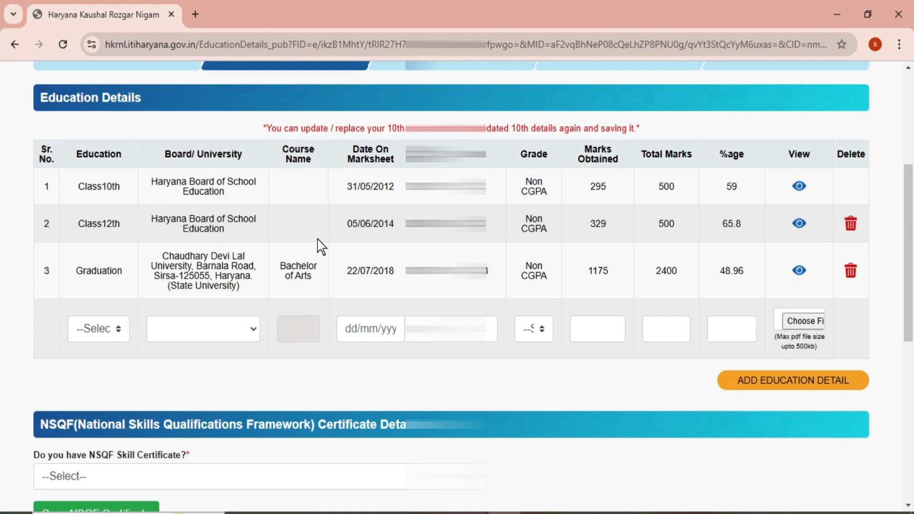
# Step: Highlight the red notice about updating 10th details, then move down to the NSQF section
pyautogui.tripleClick(260, 128)
pyautogui.click(341, 115)
pyautogui.moveTo(258, 134)
pyautogui.mouseDown()
pyautogui.moveTo(338, 127)
pyautogui.moveTo(261, 122)
pyautogui.mouseUp()
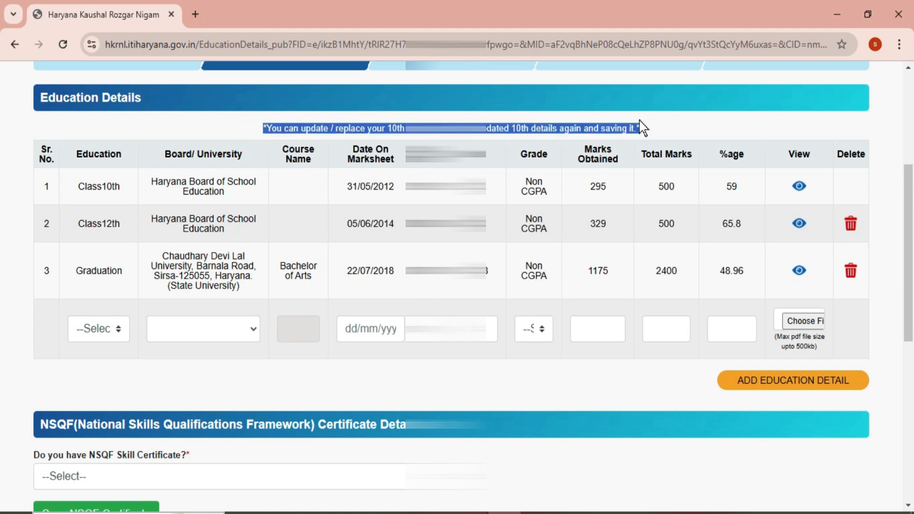
pyautogui.click(695, 141)
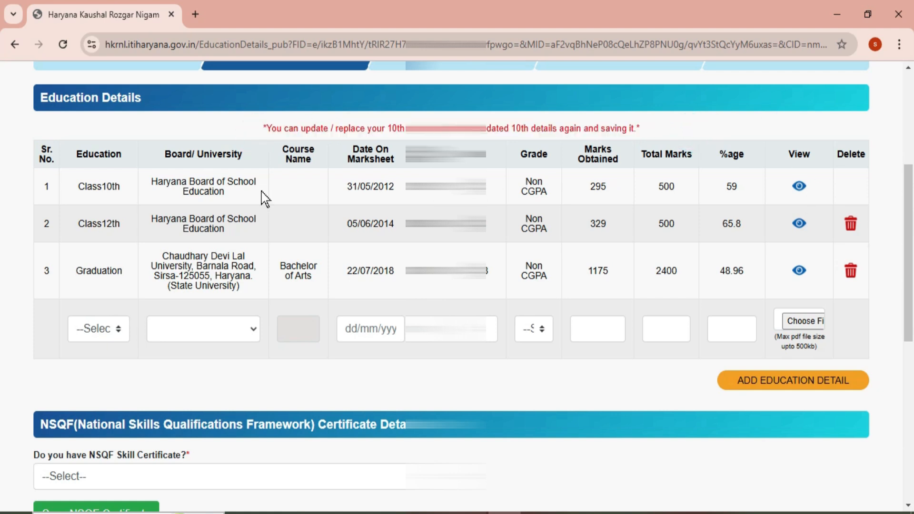
pyautogui.click(245, 130)
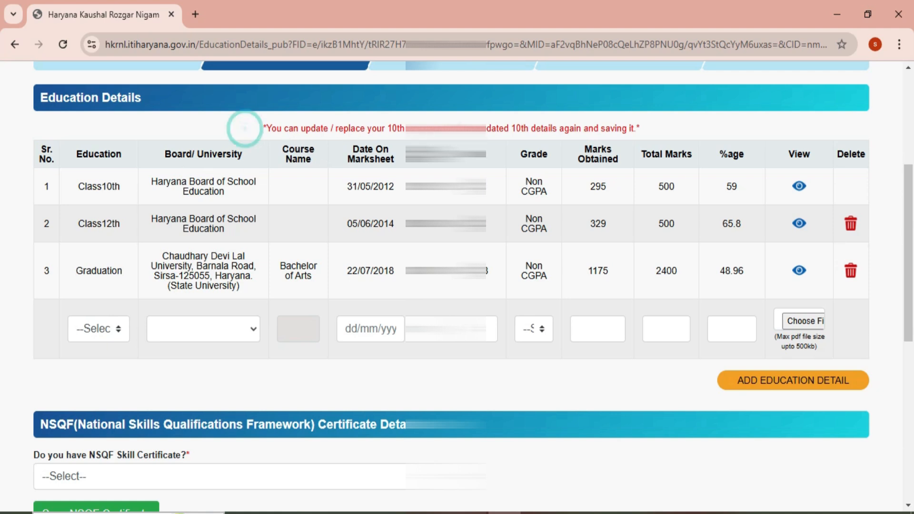
pyautogui.click(91, 325)
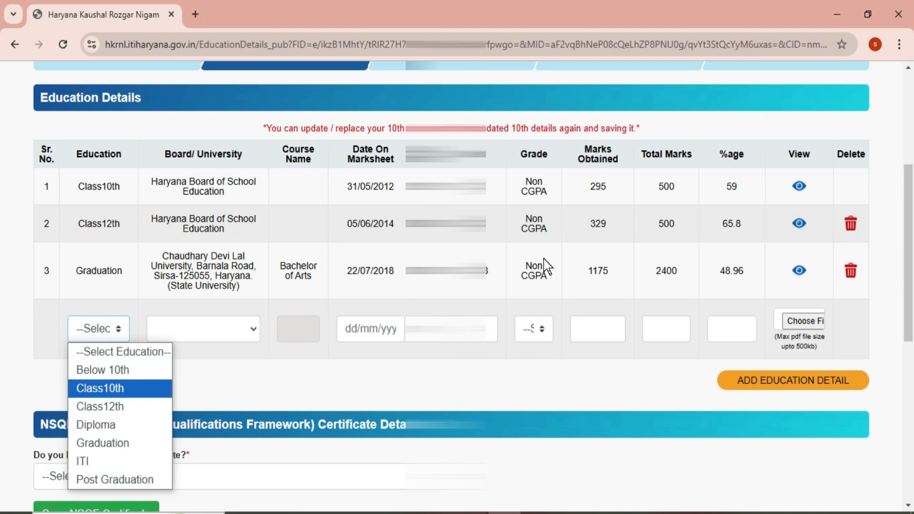
pyautogui.scroll(-7, 514, 331)
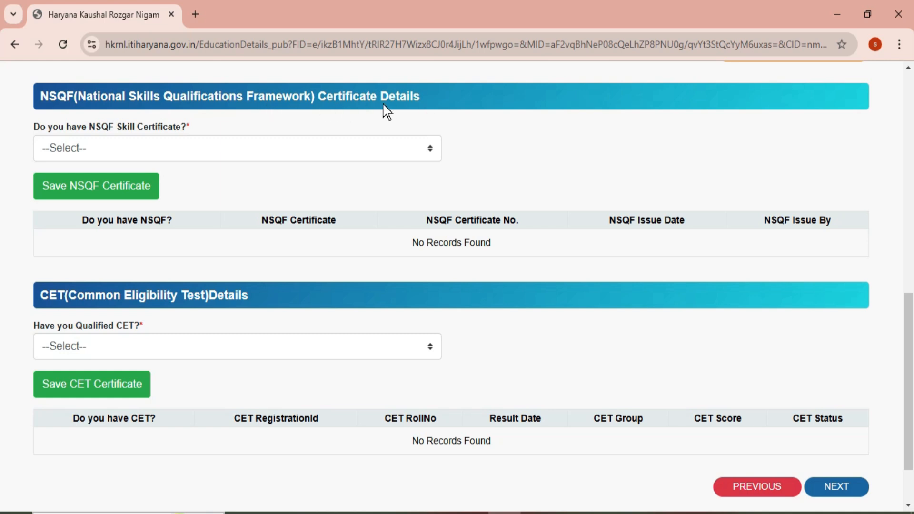
# Step: Answer No to the NSQF Skill Certificate question
pyautogui.click(246, 146)
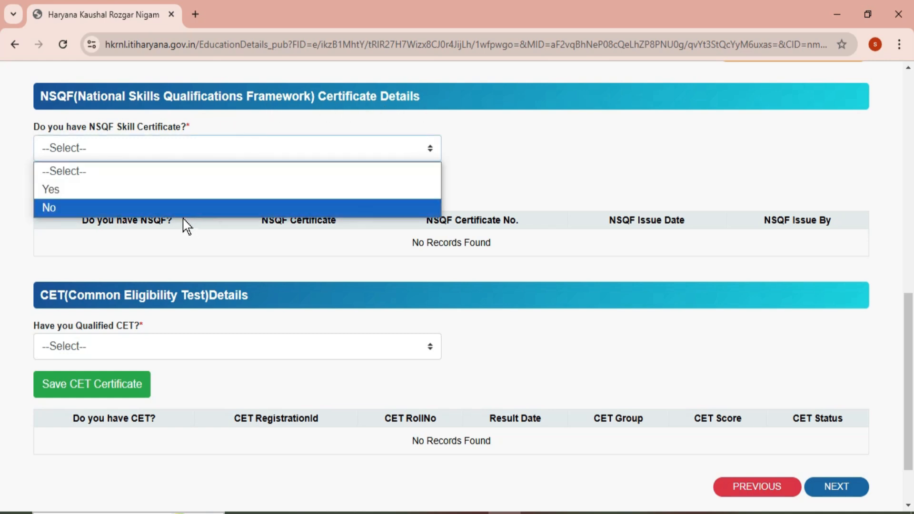
pyautogui.click(174, 206)
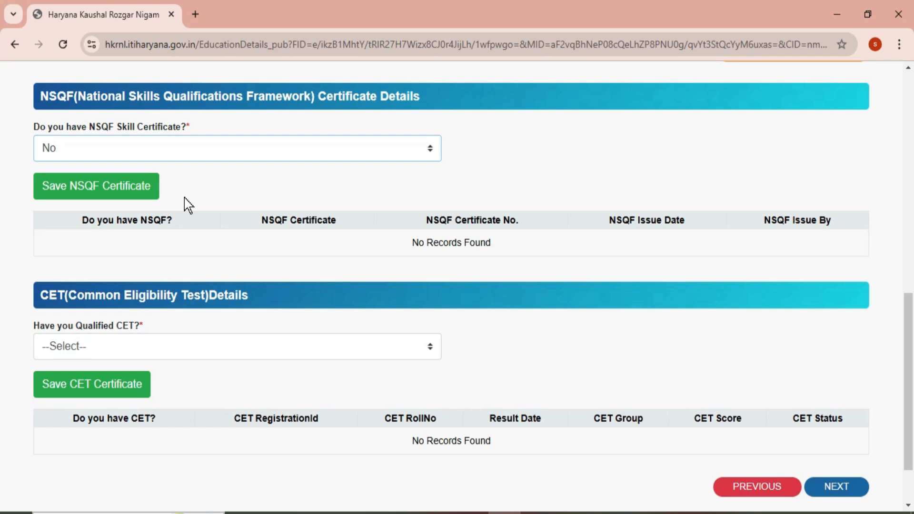
pyautogui.scroll(-2, 186, 200)
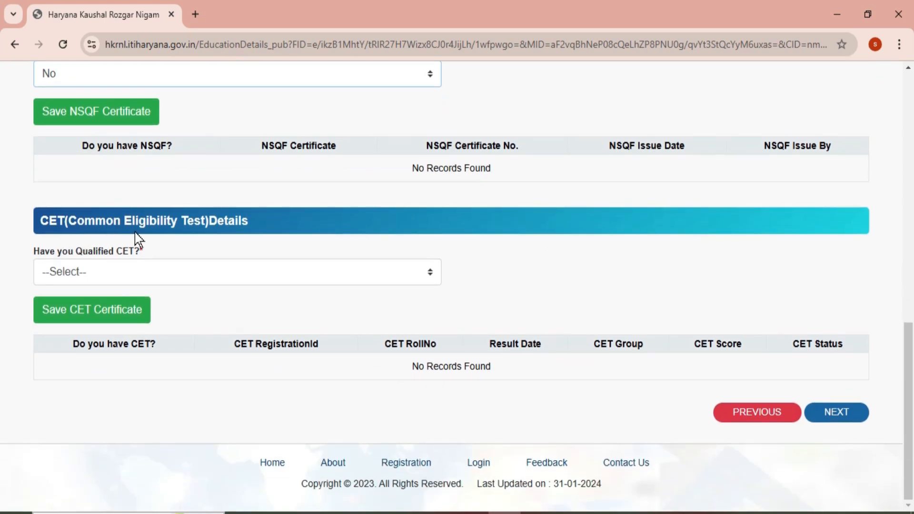
# Step: Set 'Have you Qualified CET?' to Yes
pyautogui.click(215, 277)
pyautogui.click(163, 348)
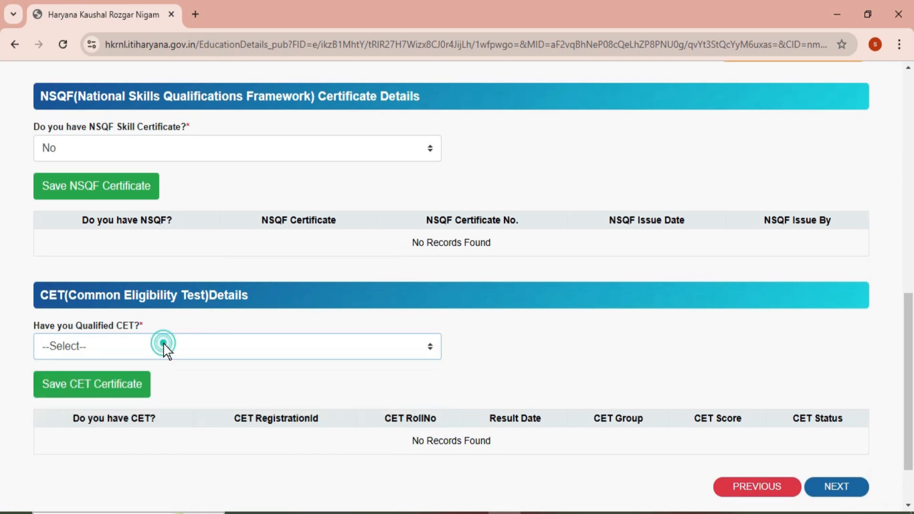
pyautogui.click(125, 354)
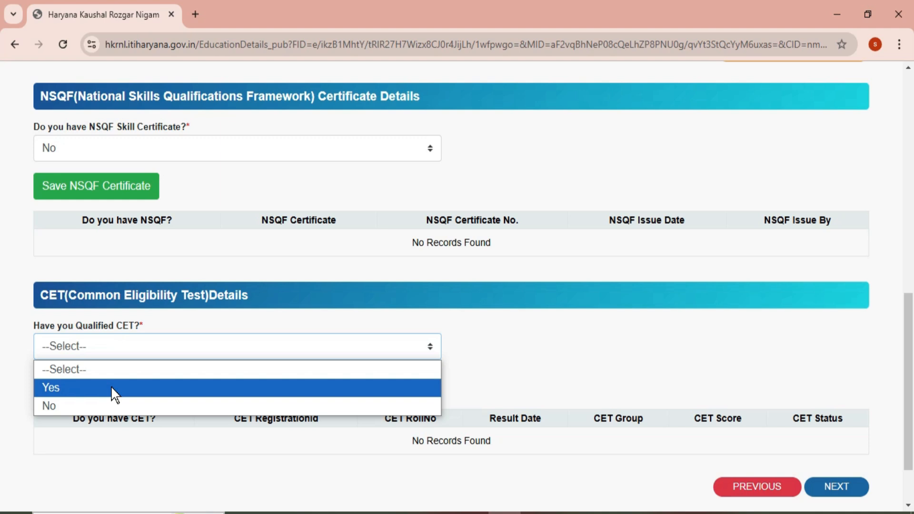
pyautogui.click(94, 403)
pyautogui.click(101, 347)
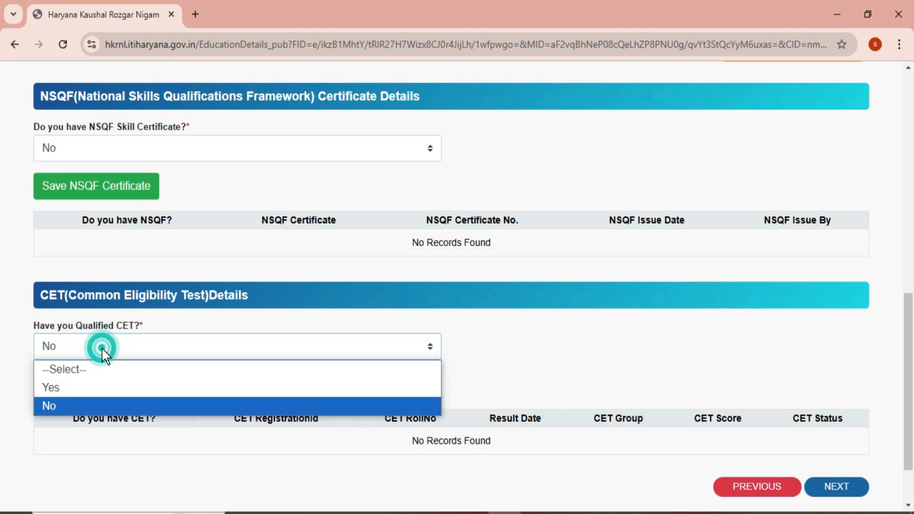
pyautogui.click(88, 388)
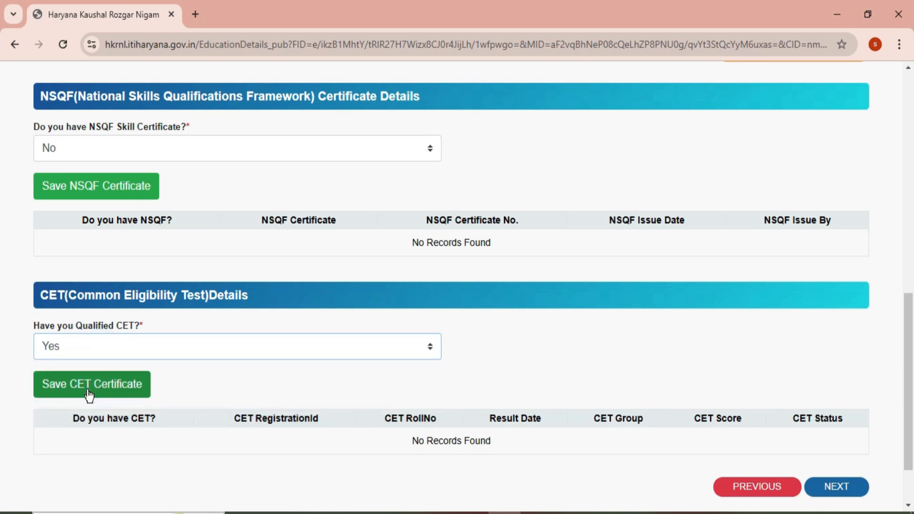
# Step: Go through the CET group, registration ID, roll number, score, result date and status fields without filling them
pyautogui.scroll(-2, 89, 394)
pyautogui.click(128, 310)
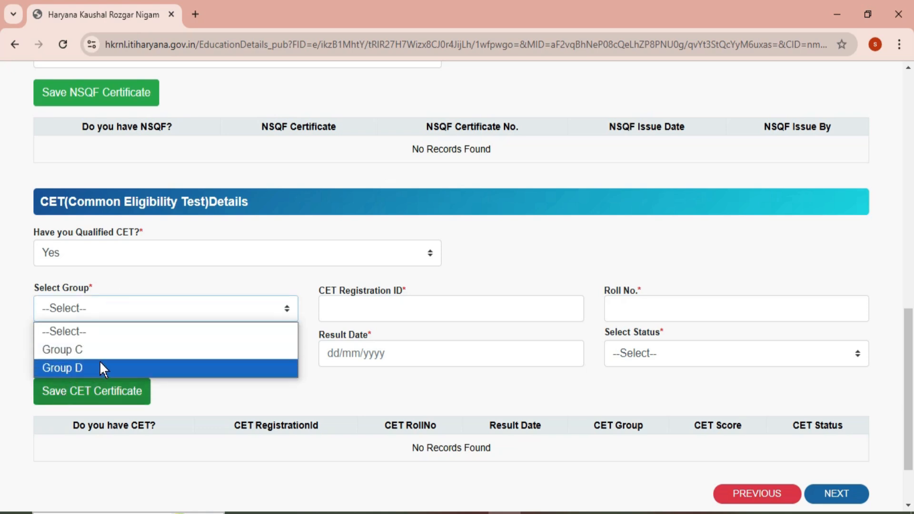
pyautogui.click(417, 302)
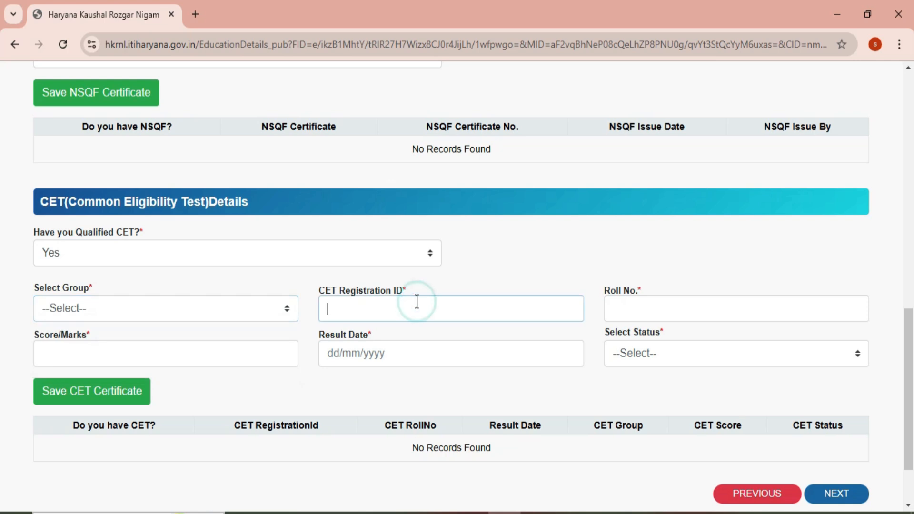
pyautogui.click(648, 310)
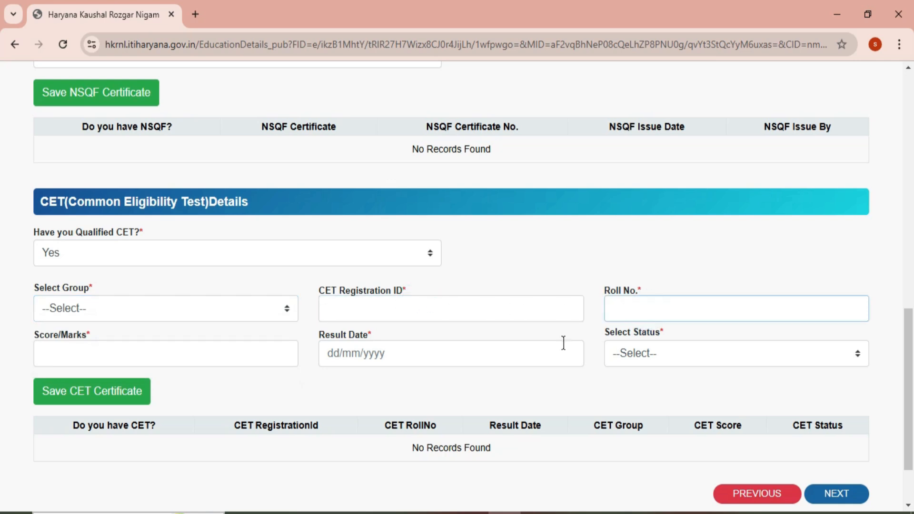
pyautogui.click(158, 355)
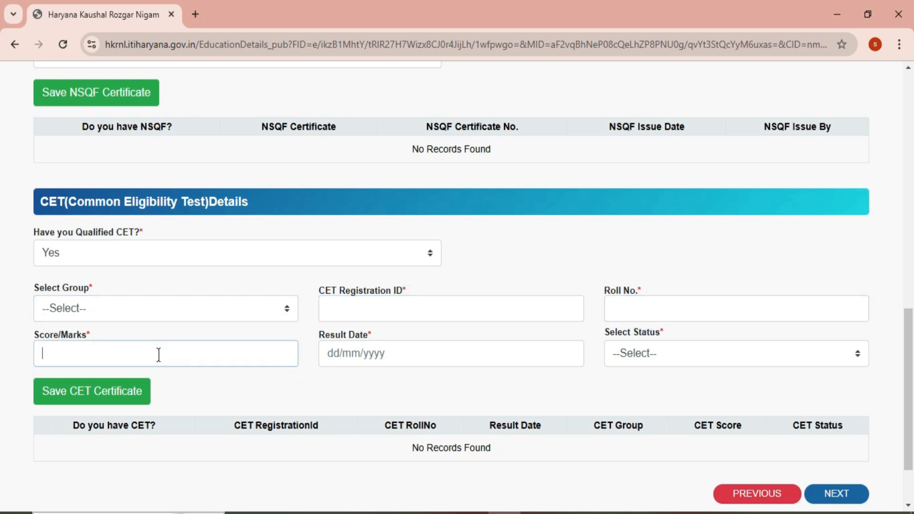
pyautogui.click(476, 355)
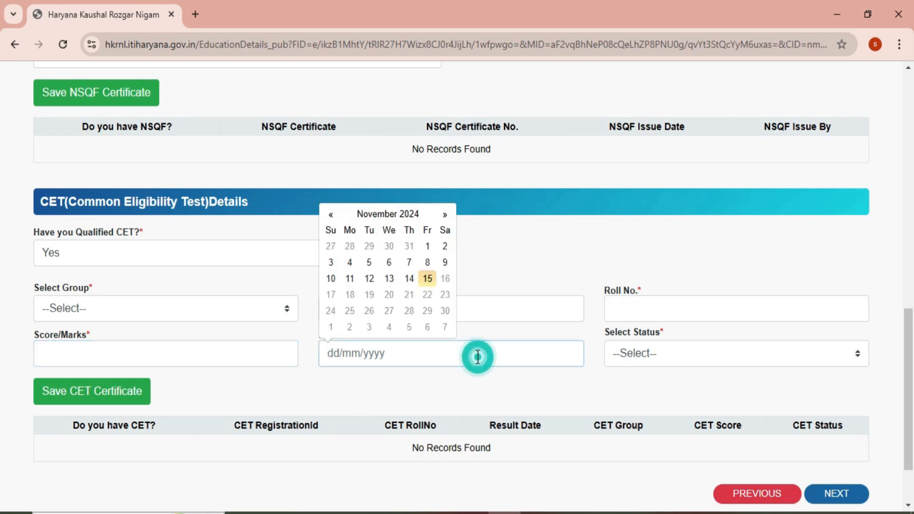
pyautogui.click(719, 355)
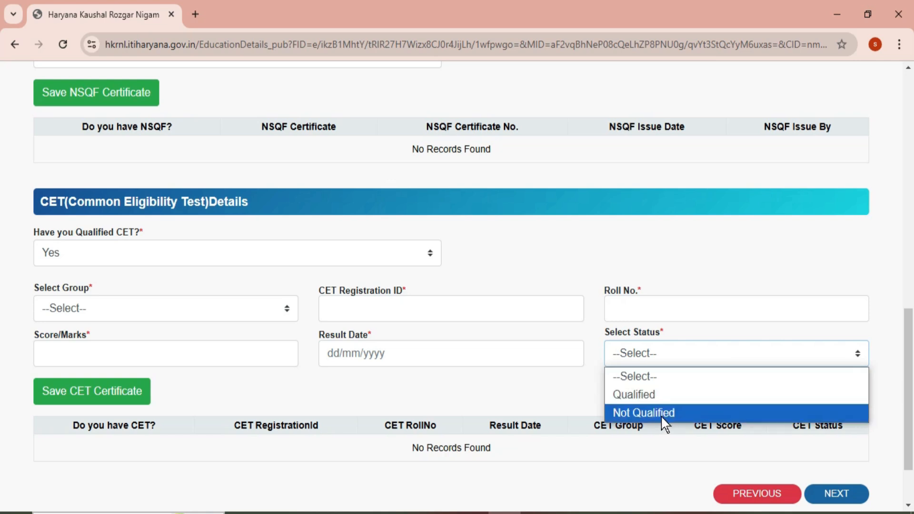
pyautogui.click(266, 374)
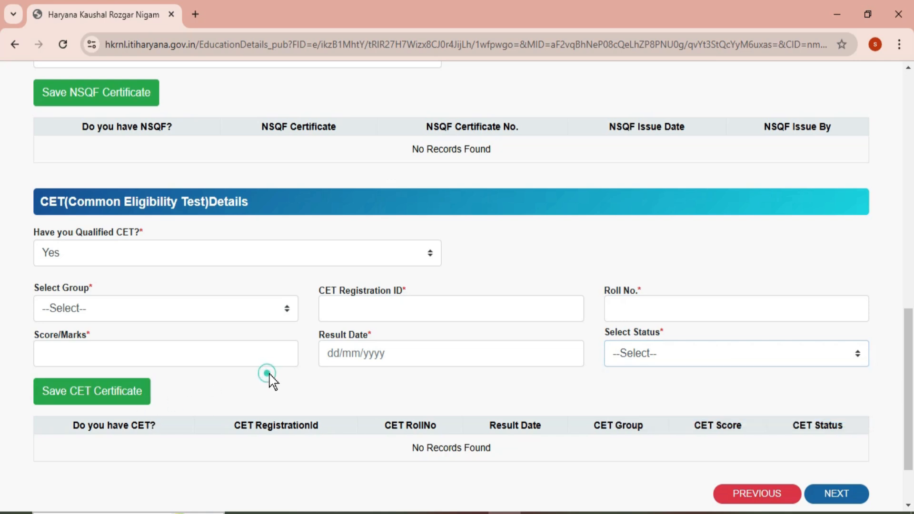
# Step: Change the CET qualification answer to No and save the CET certificate section
pyautogui.click(130, 258)
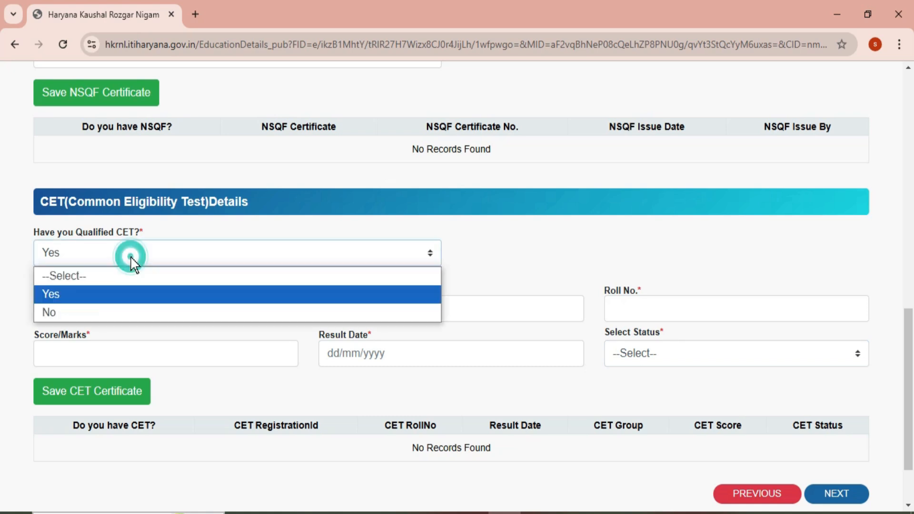
pyautogui.click(117, 311)
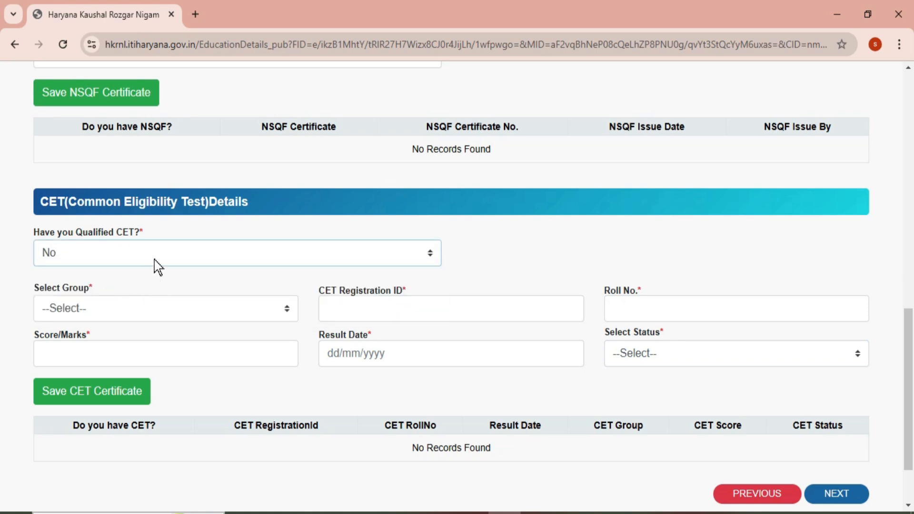
pyautogui.scroll(-2, 154, 259)
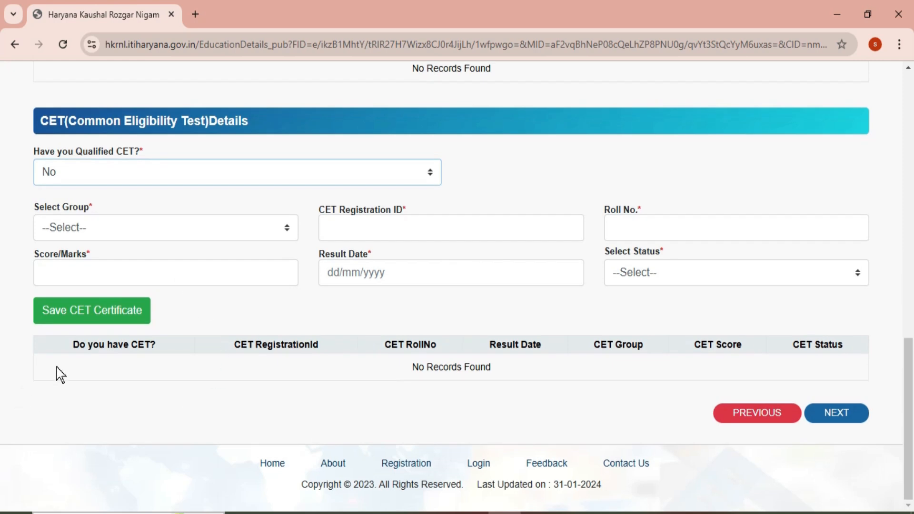
pyautogui.click(133, 307)
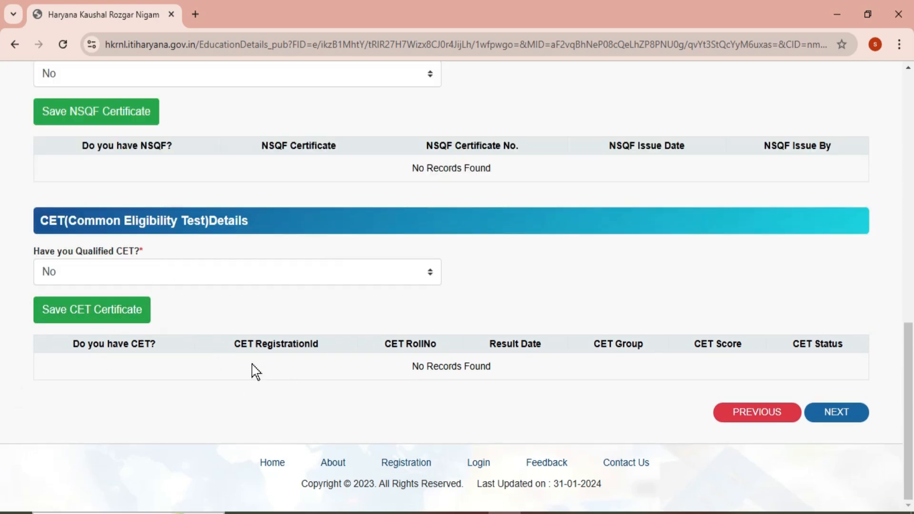
# Step: Advance to Step 3 Socio Economic Criteria and answer Yes to socio-economic coverage
pyautogui.click(849, 421)
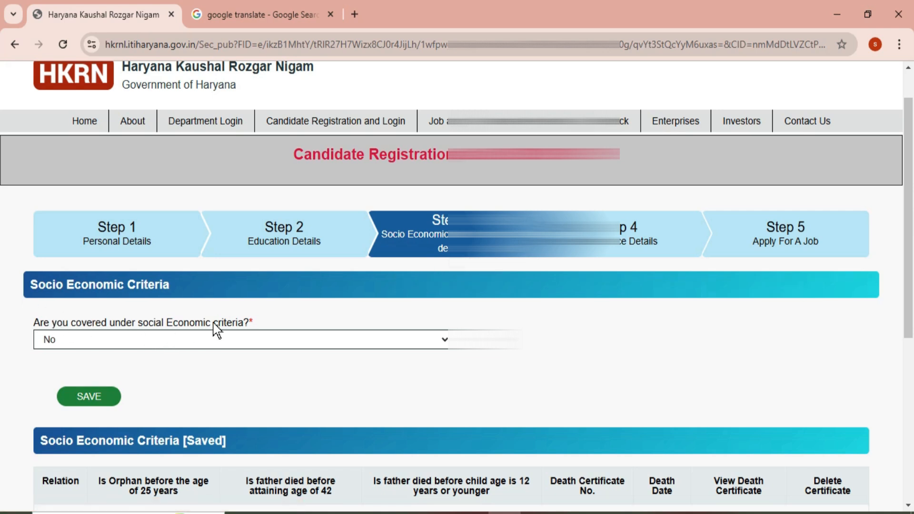
pyautogui.click(241, 337)
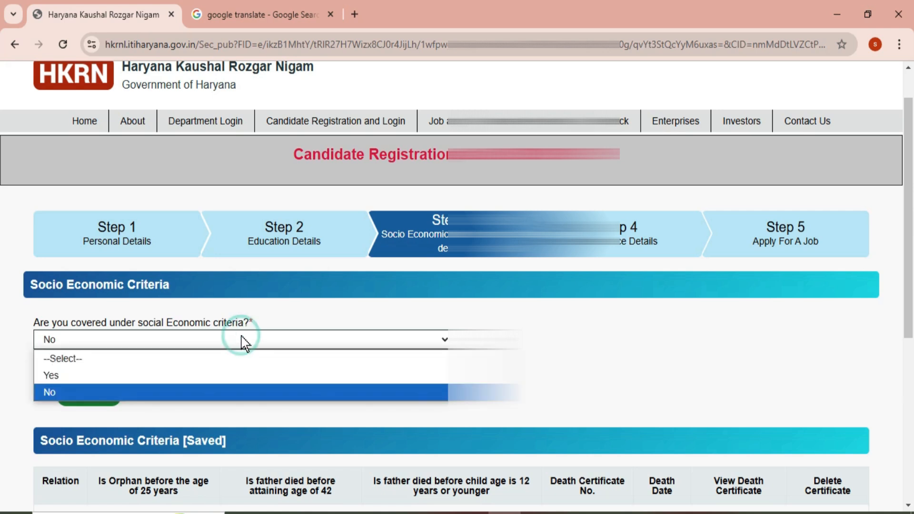
pyautogui.click(132, 380)
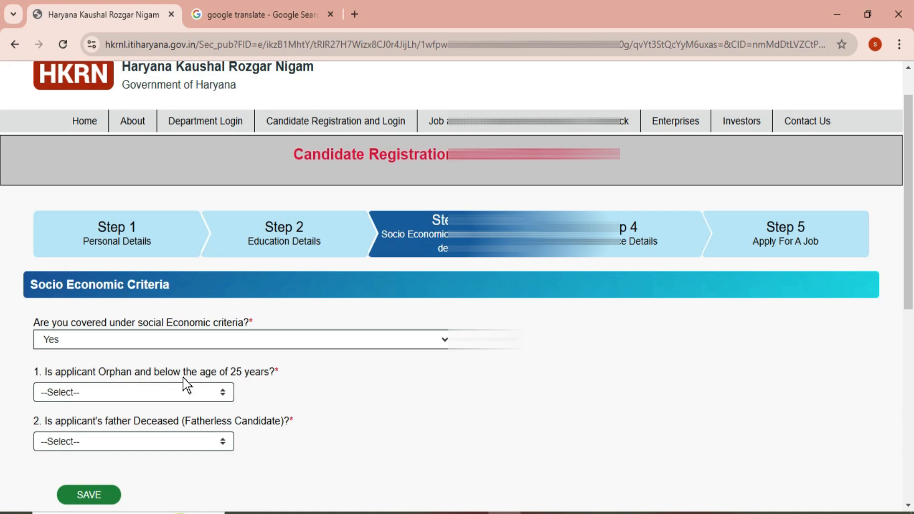
# Step: Answer Yes to the orphan question, which triggers a not-eligible warning
pyautogui.tripleClick(267, 378)
pyautogui.click(288, 380)
pyautogui.click(181, 389)
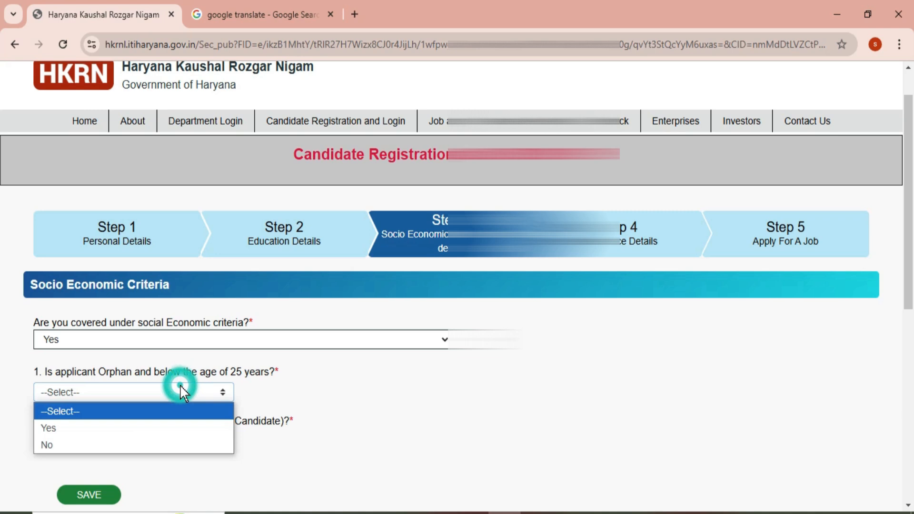
pyautogui.click(102, 426)
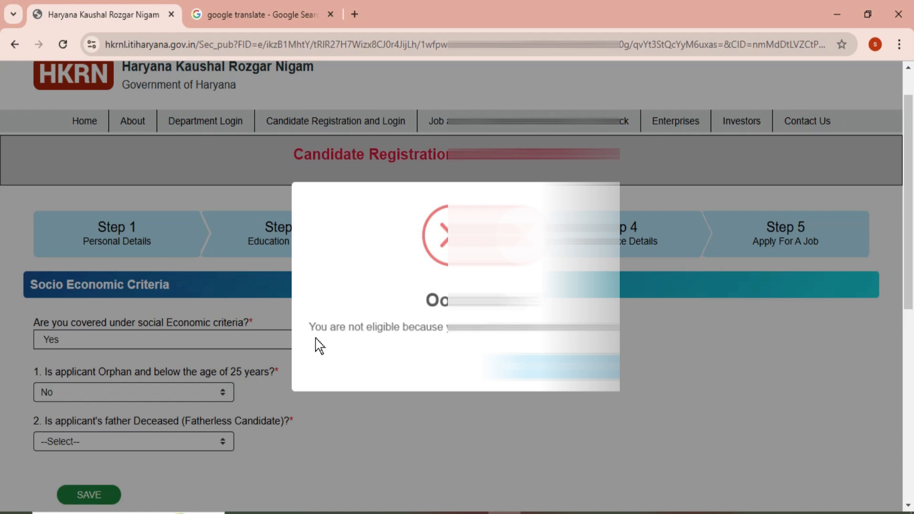
# Step: Dismiss the not-eligible warning and keep the orphan question answered No
pyautogui.click(576, 366)
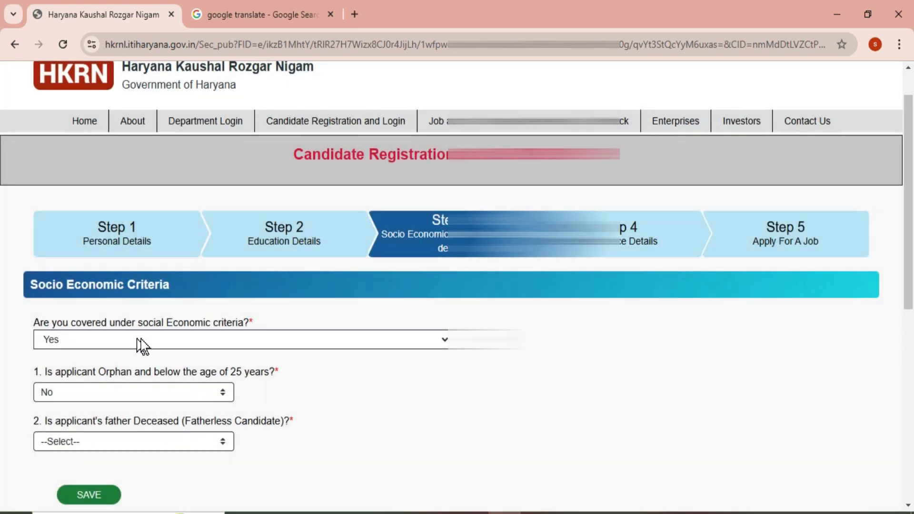
pyautogui.click(147, 395)
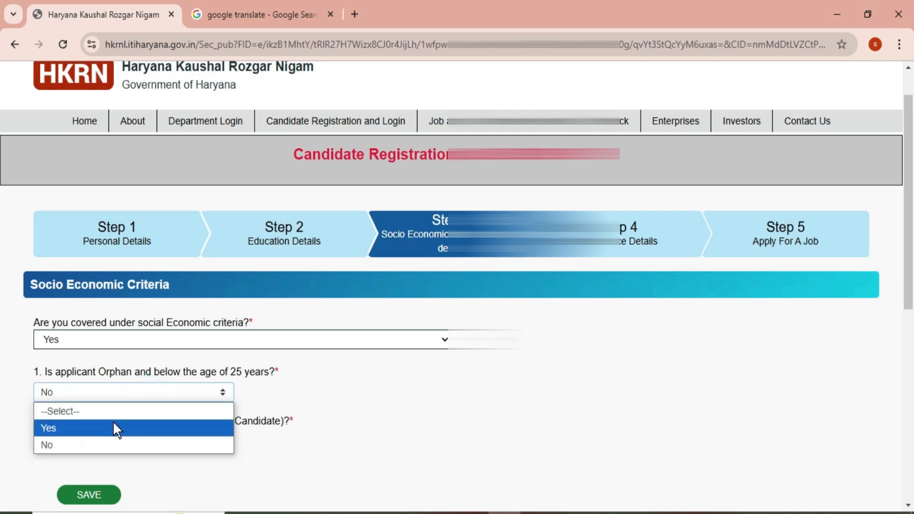
pyautogui.click(99, 445)
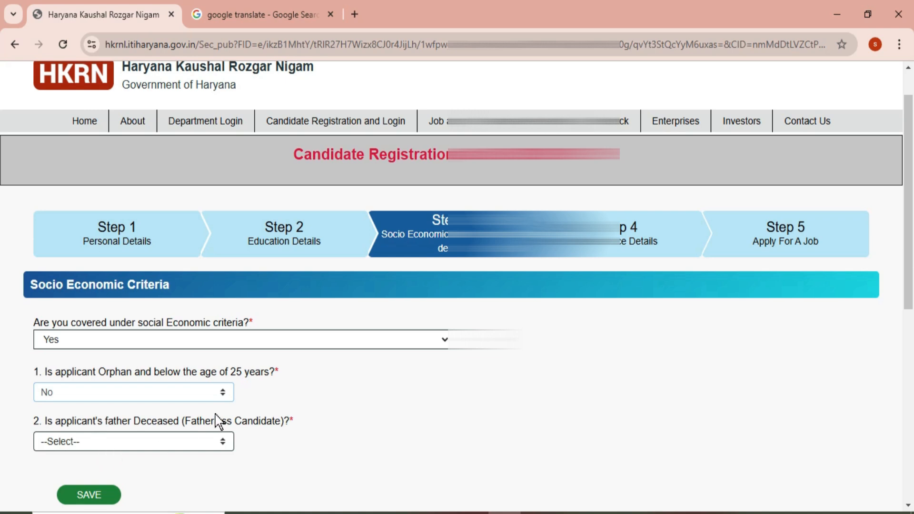
pyautogui.click(181, 443)
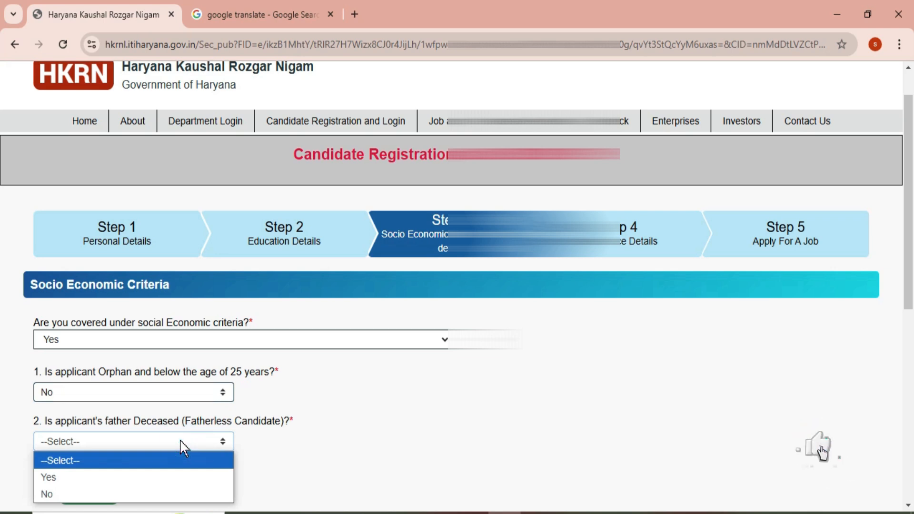
# Step: Answer Yes to the fatherless candidate question and go to the death certificate number field
pyautogui.click(93, 480)
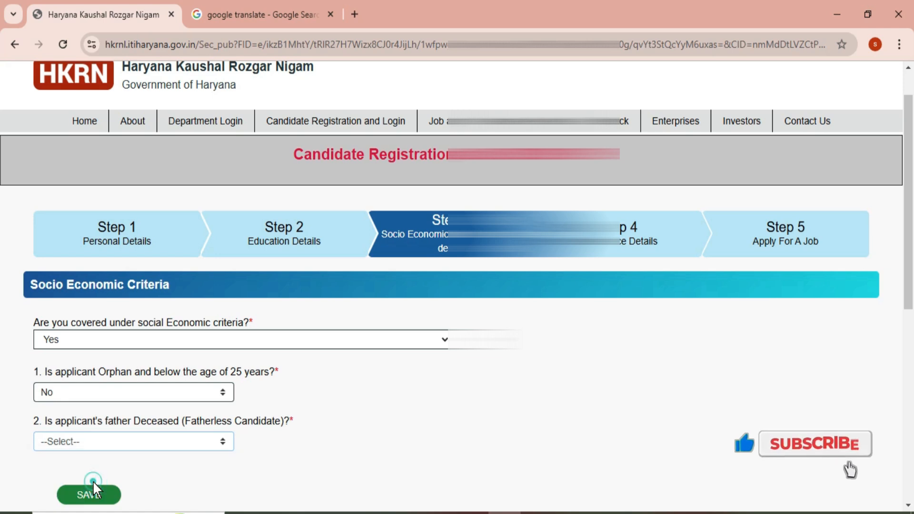
pyautogui.scroll(-2, 180, 466)
pyautogui.scroll(-2, 180, 467)
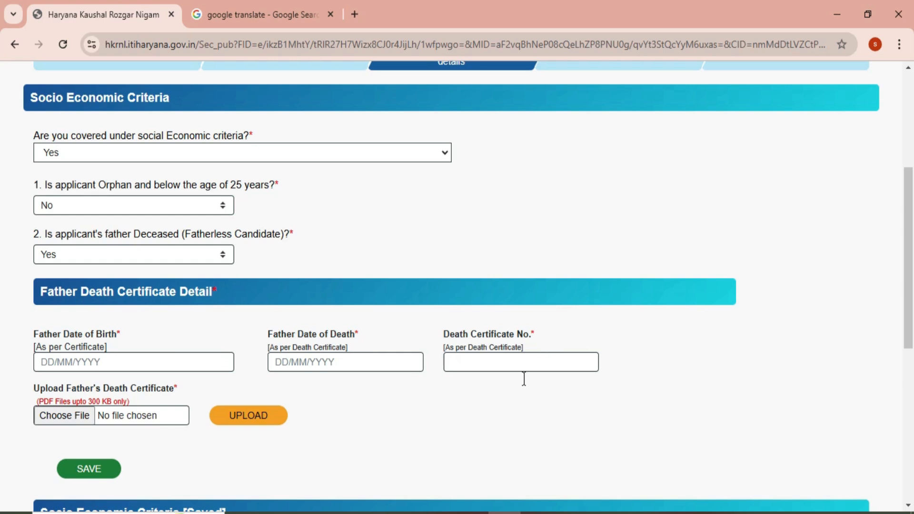
pyautogui.click(514, 362)
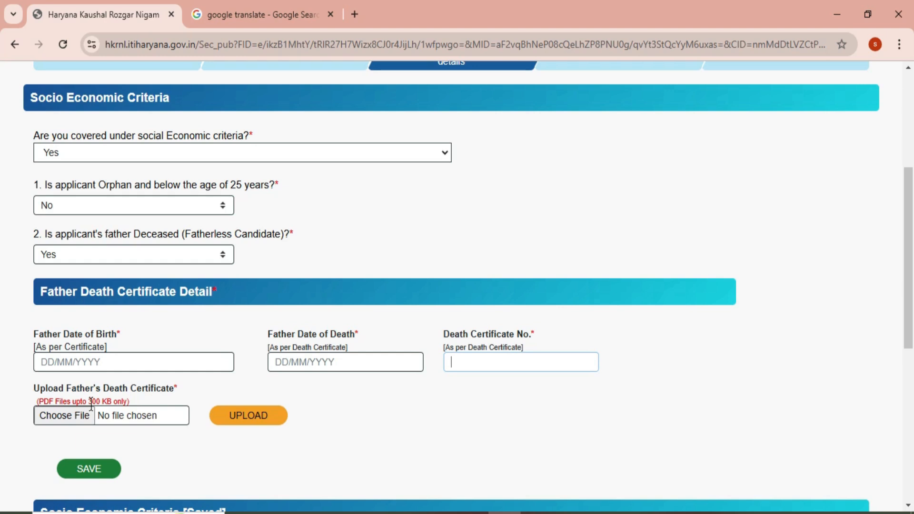
# Step: Change the fatherless candidate and socio-economic criteria answers to No
pyautogui.click(50, 259)
pyautogui.click(56, 300)
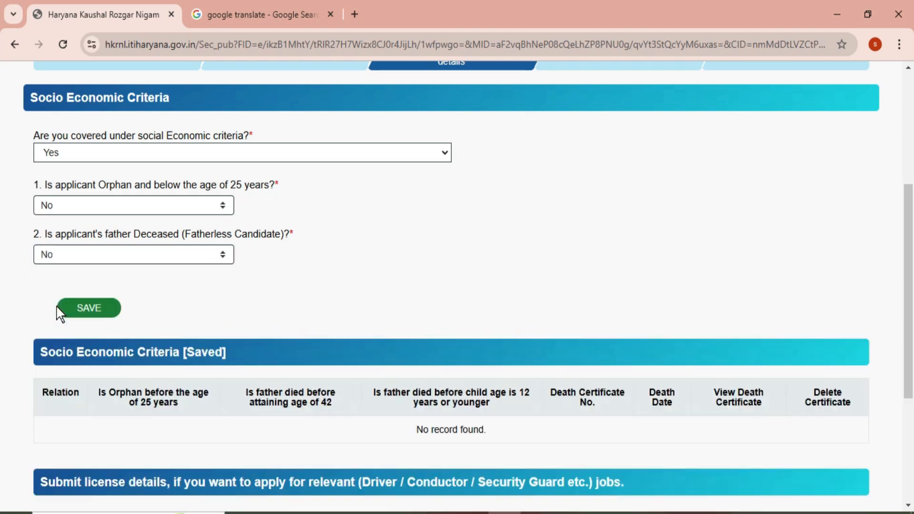
pyautogui.click(113, 155)
pyautogui.click(96, 206)
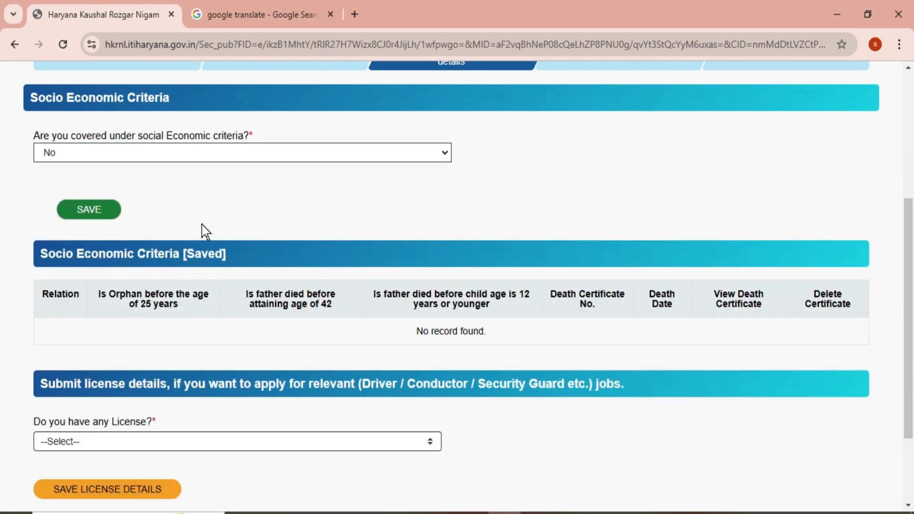
pyautogui.scroll(-2, 211, 228)
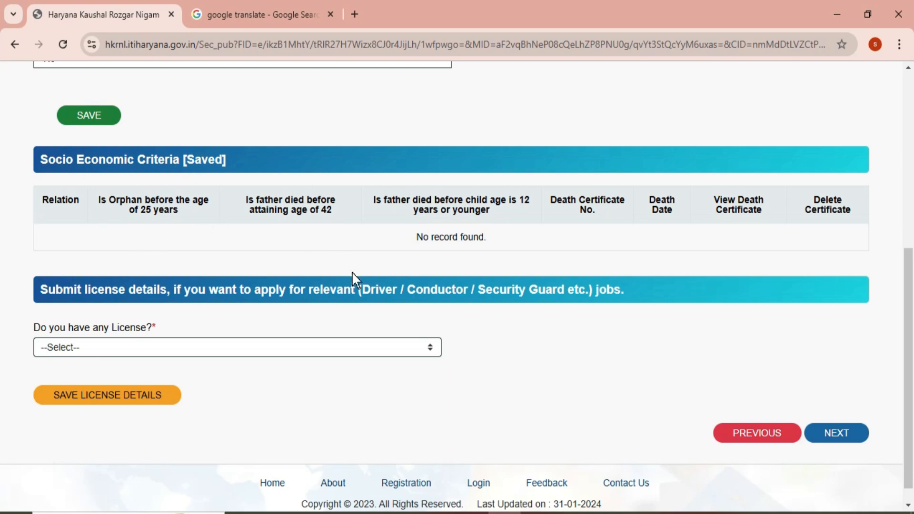
pyautogui.scroll(3, 241, 177)
pyautogui.scroll(-3, 345, 381)
pyautogui.scroll(-1, 678, 273)
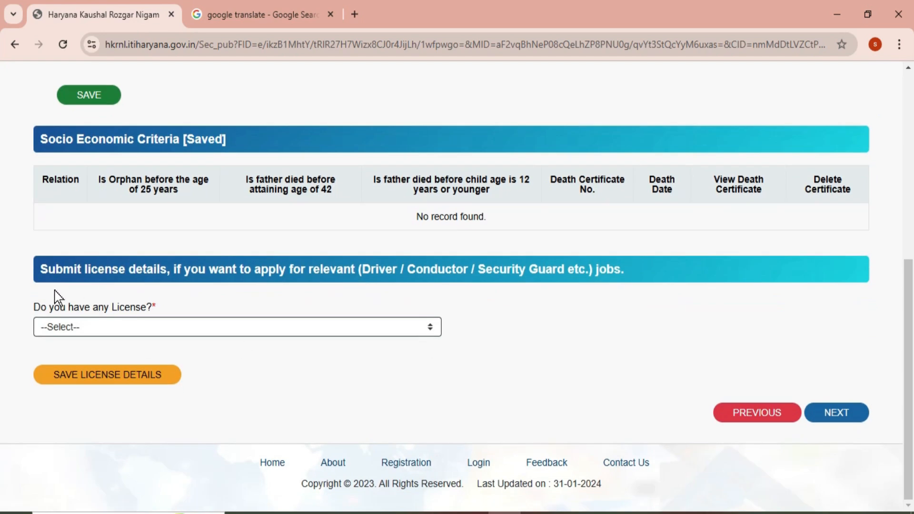
pyautogui.click(167, 333)
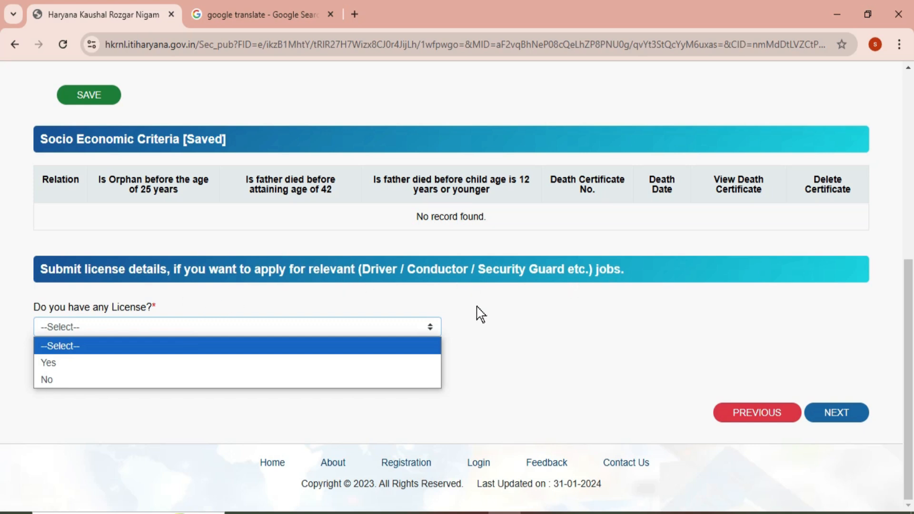
# Step: Answer Yes to holding a license, fill in its type, number, issuer and dates, and save
pyautogui.click(538, 338)
pyautogui.click(159, 327)
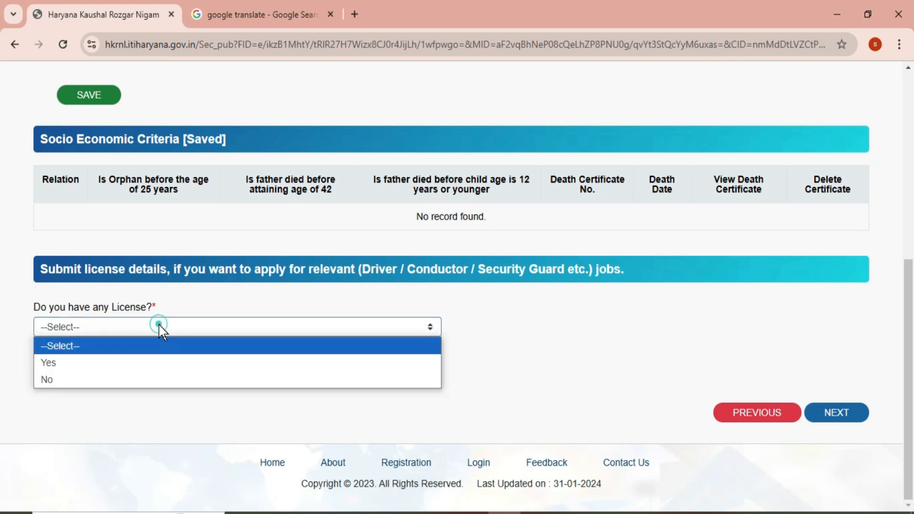
pyautogui.click(88, 369)
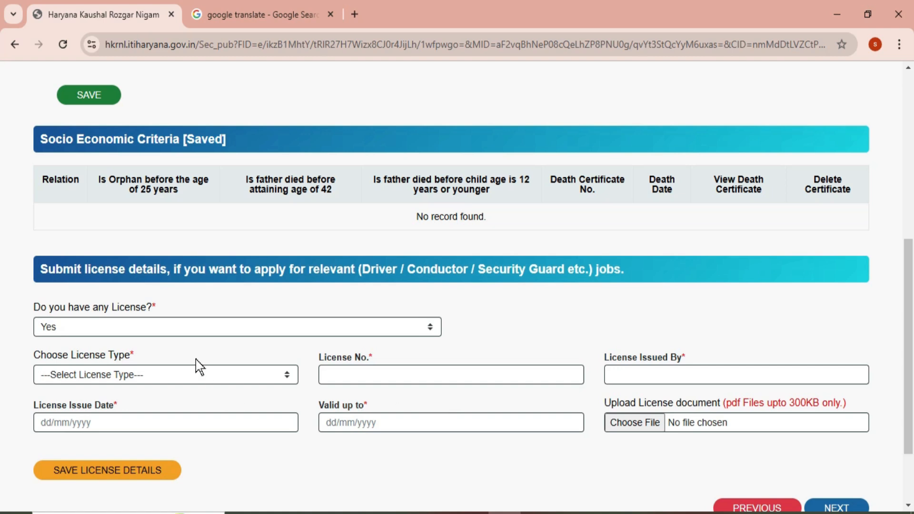
pyautogui.click(196, 372)
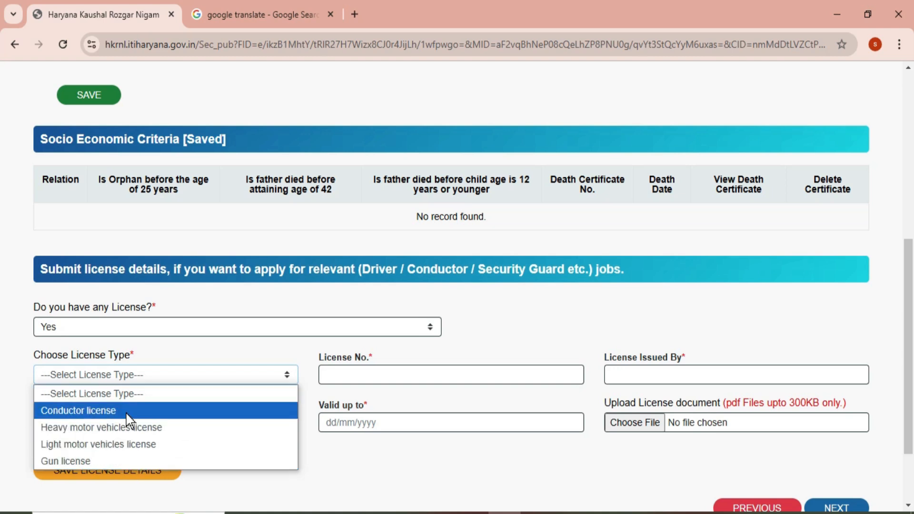
pyautogui.click(378, 379)
pyautogui.click(694, 373)
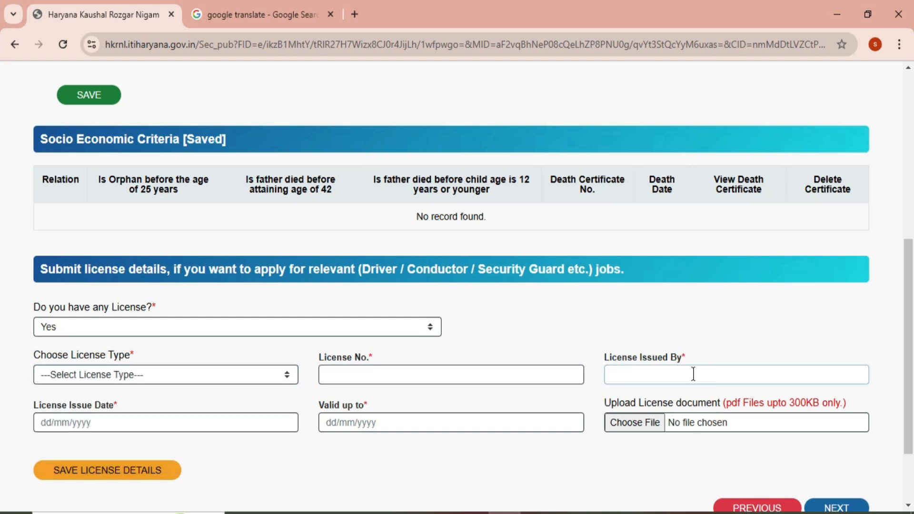
pyautogui.click(198, 423)
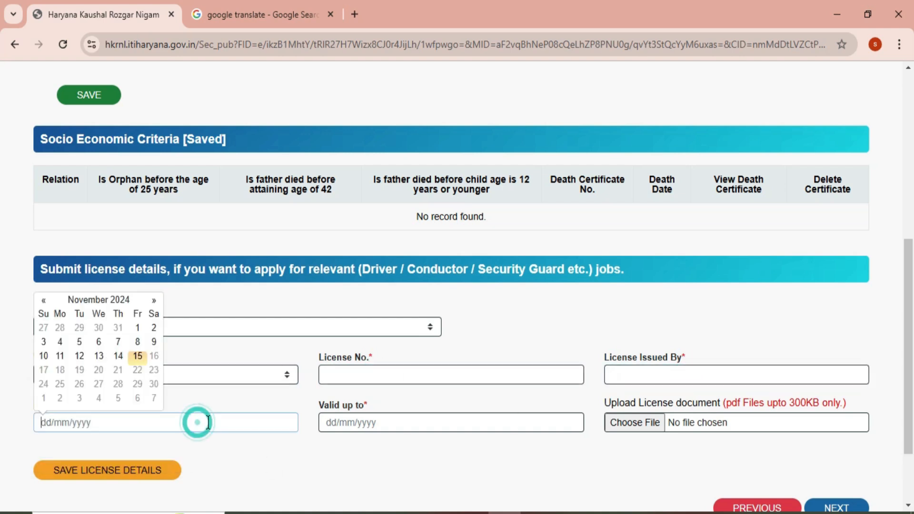
pyautogui.click(432, 426)
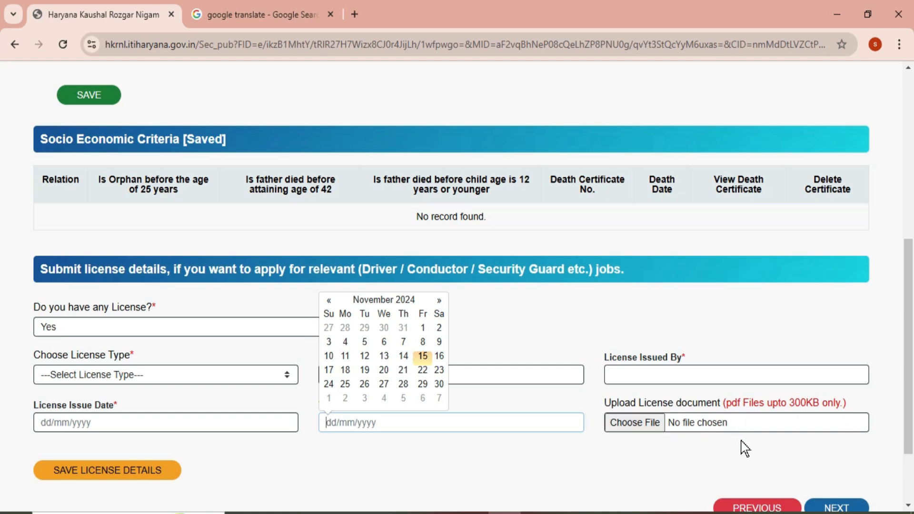
pyautogui.click(136, 476)
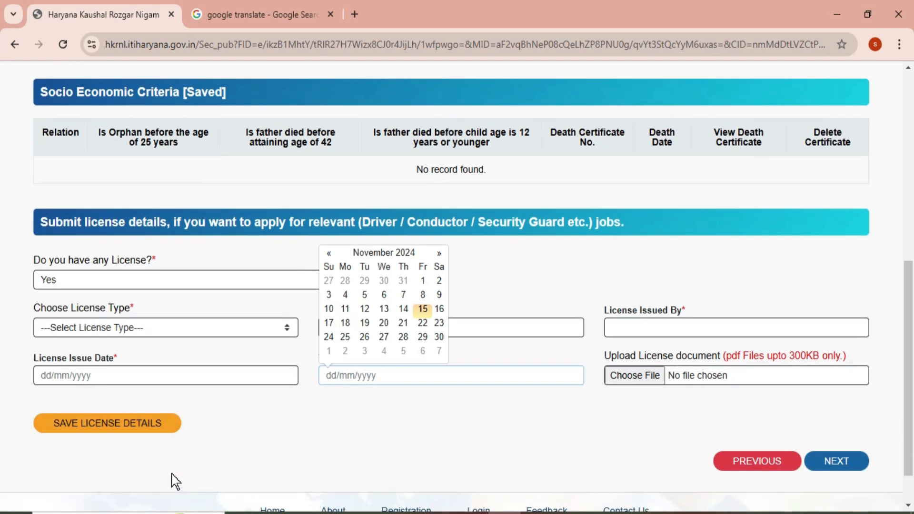
# Step: Change the license answer to No and continue to Step 4 Experience Details
pyautogui.click(123, 280)
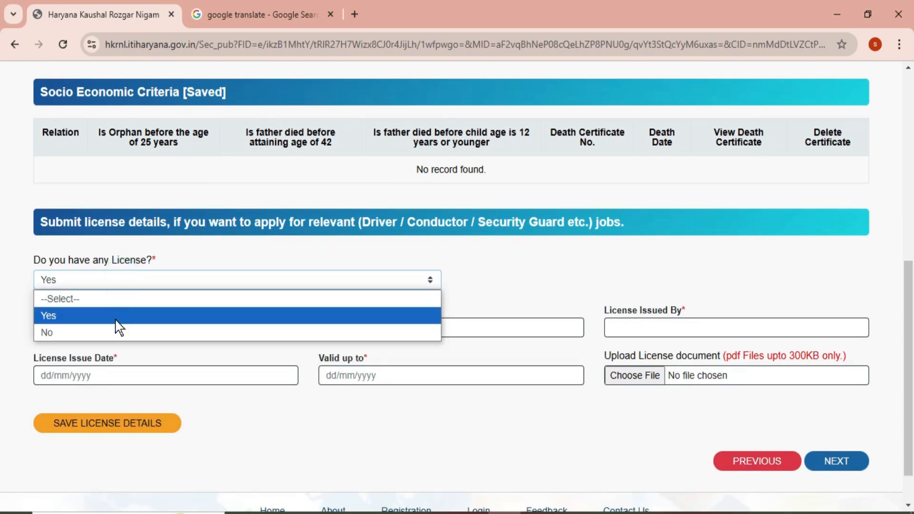
pyautogui.click(108, 332)
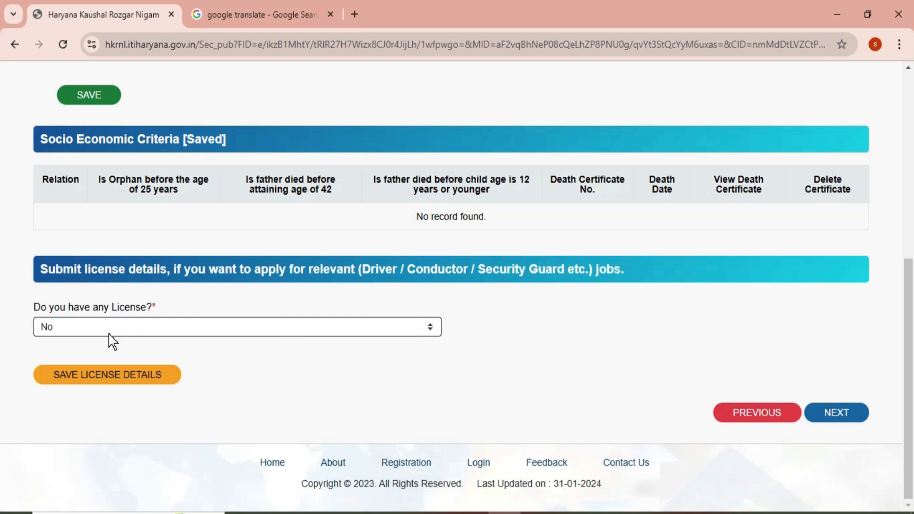
pyautogui.click(831, 414)
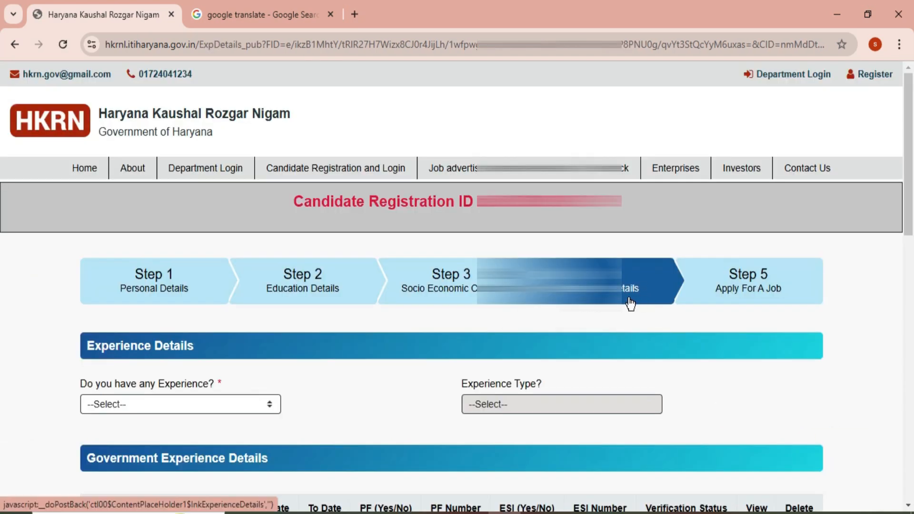
# Step: Set 'Do you have any Experience?' to No, leaving the experience type unset
pyautogui.scroll(-5, 631, 304)
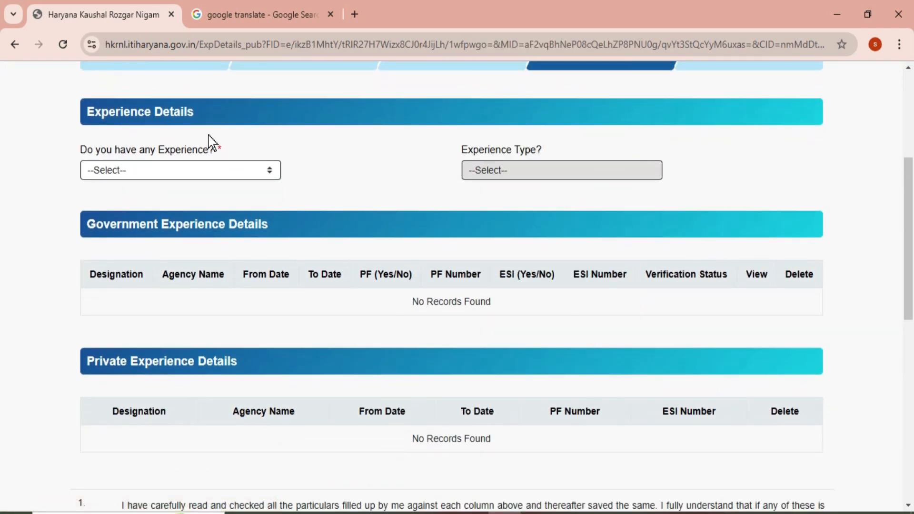
pyautogui.click(175, 171)
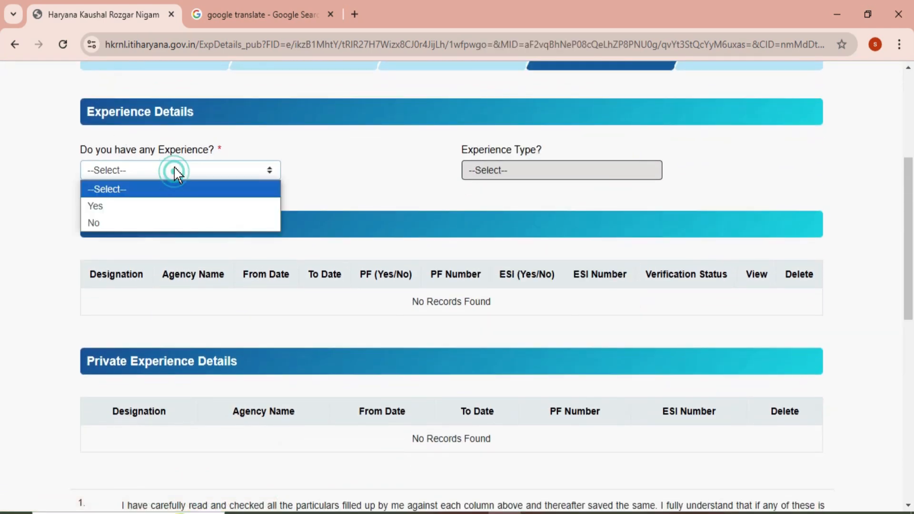
pyautogui.click(132, 202)
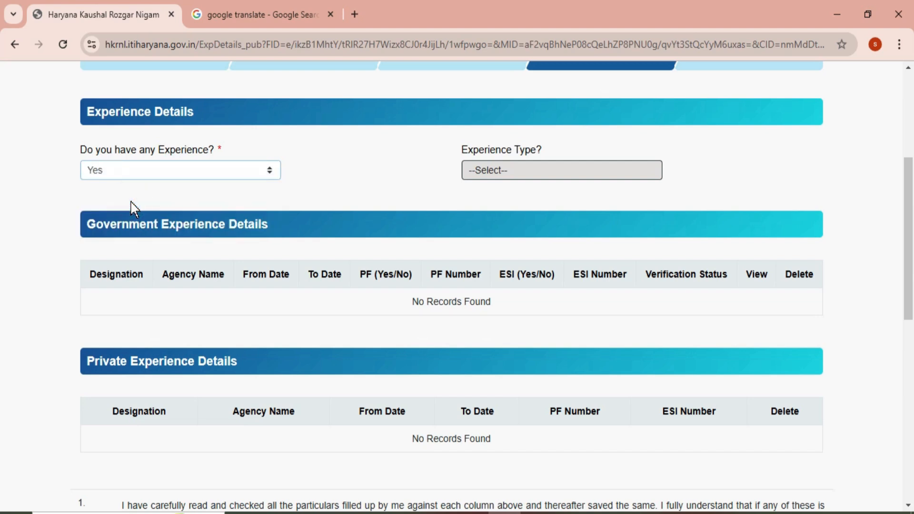
pyautogui.click(533, 166)
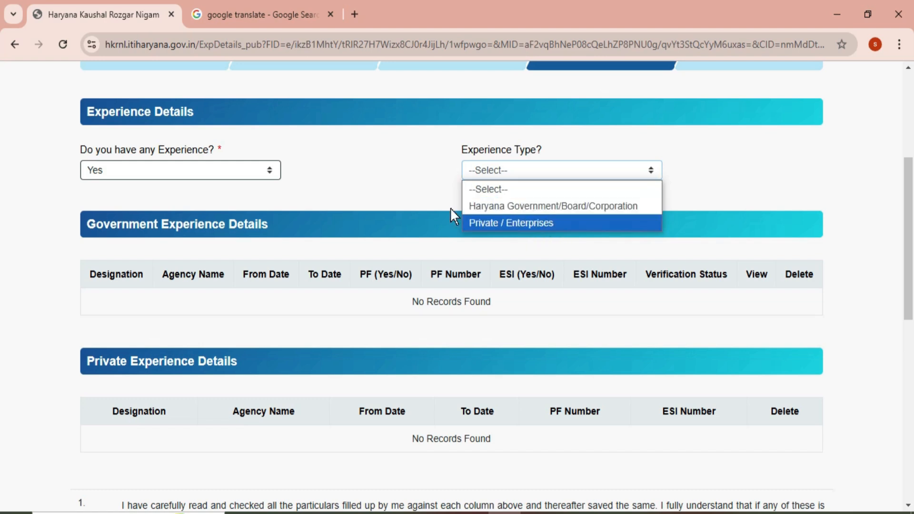
pyautogui.click(157, 170)
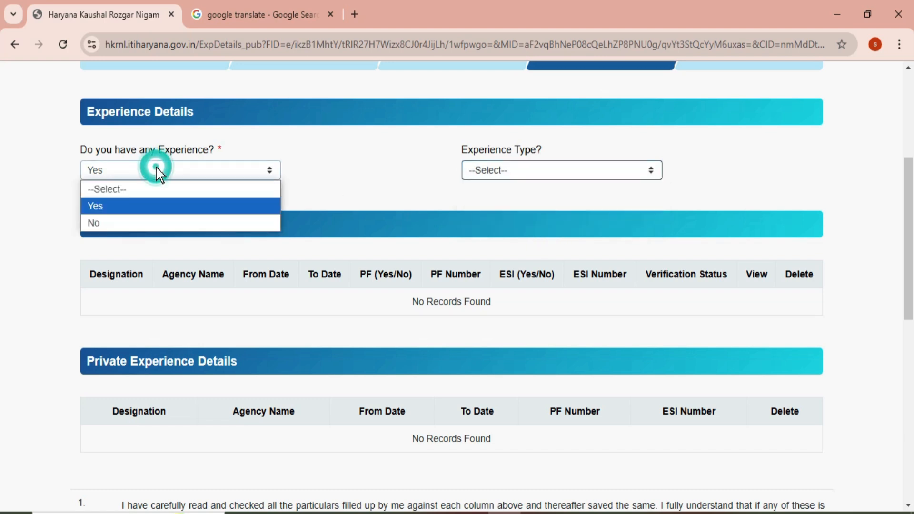
pyautogui.click(134, 223)
pyautogui.scroll(-1, 191, 291)
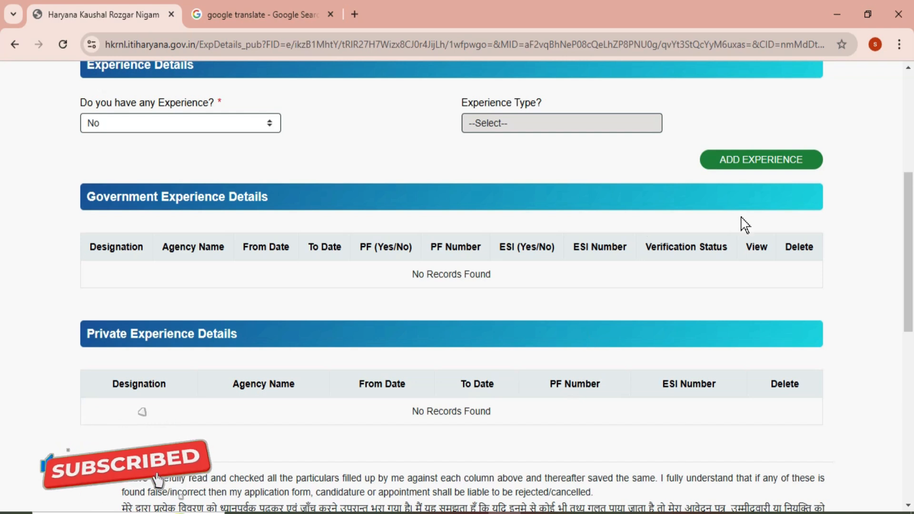
pyautogui.scroll(-10, 745, 225)
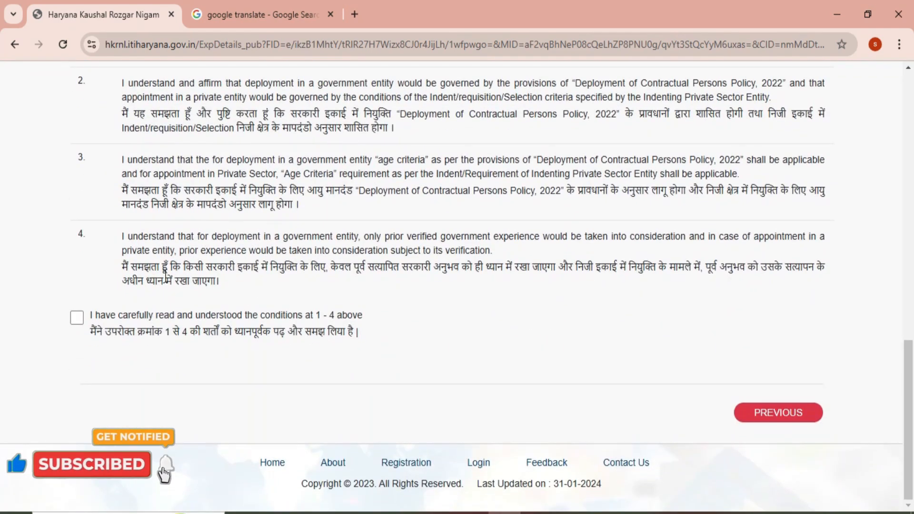
# Step: Accept the declaration and pay the 236 registration fee with remark 'HKRN'
pyautogui.click(77, 318)
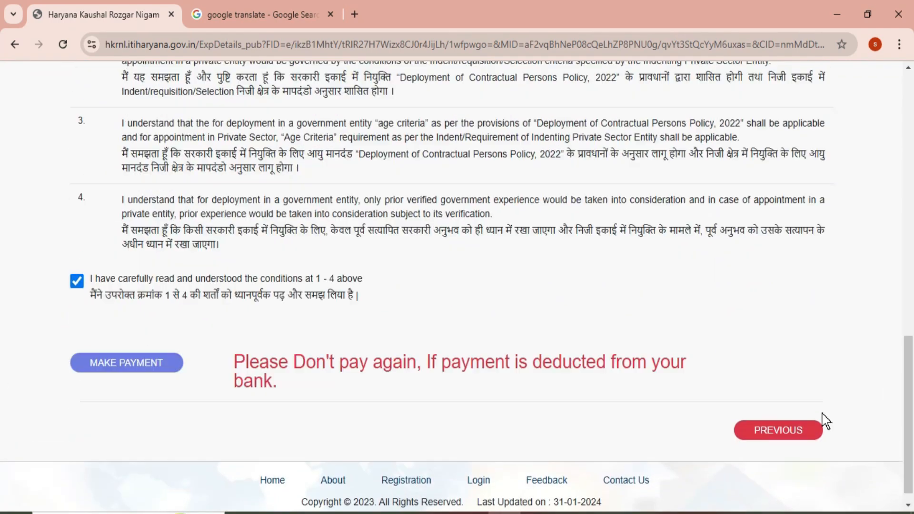
pyautogui.click(110, 352)
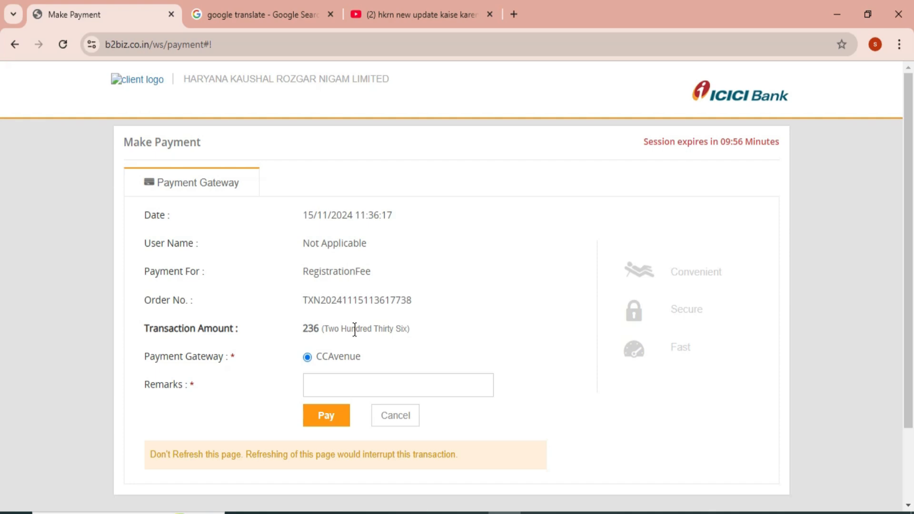
pyautogui.click(352, 384)
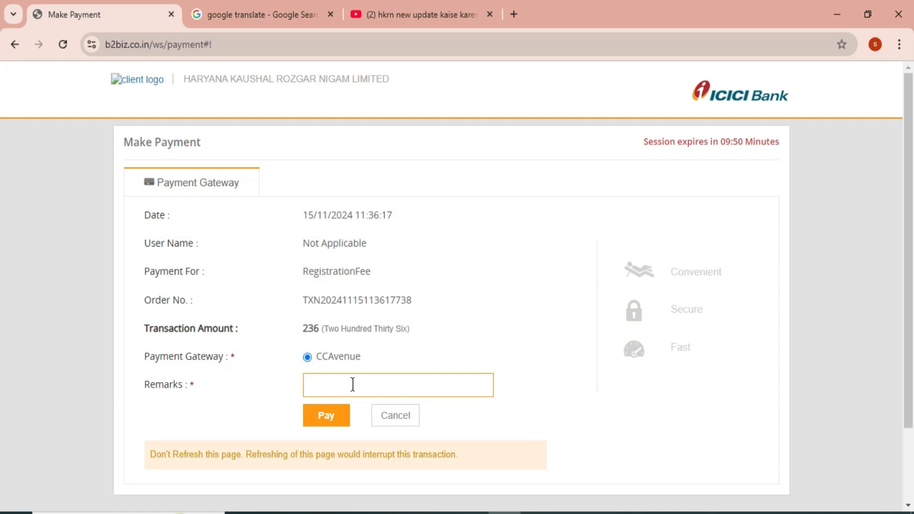
pyautogui.write('HKRN')
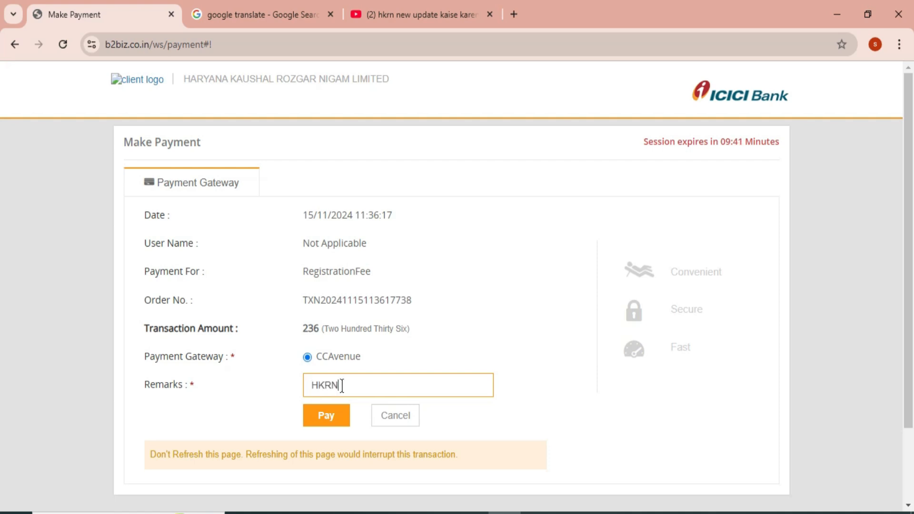
pyautogui.click(326, 432)
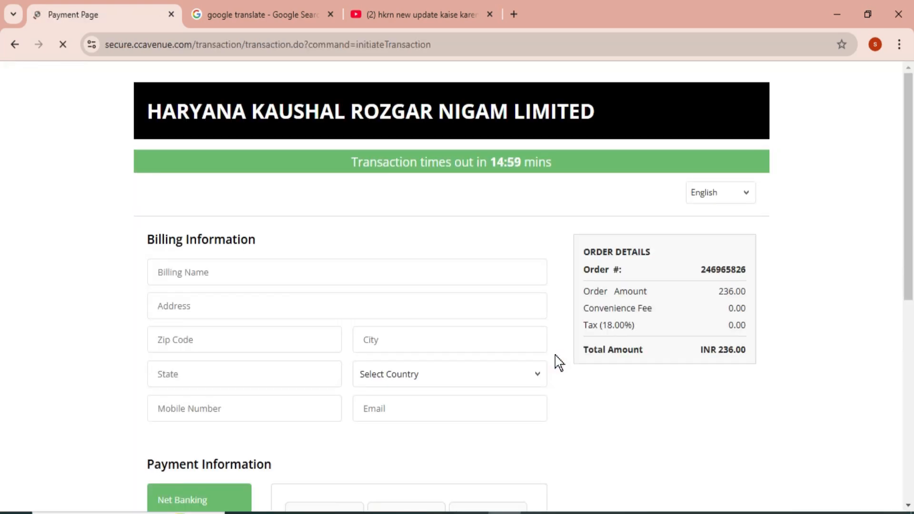
# Step: On CCAvenue, pick State Bank of India, switch to UPI payment, then open HKRN Vacant Jobs
pyautogui.scroll(-2, 559, 364)
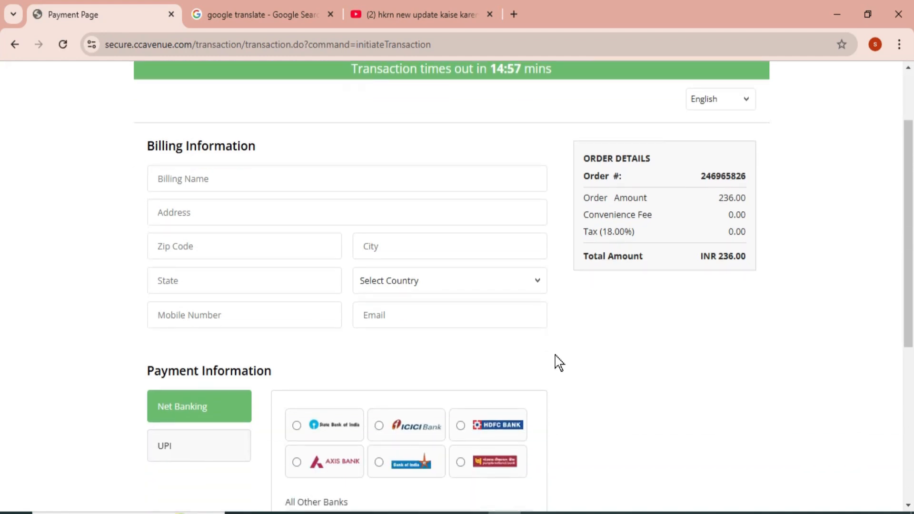
pyautogui.scroll(-4, 558, 364)
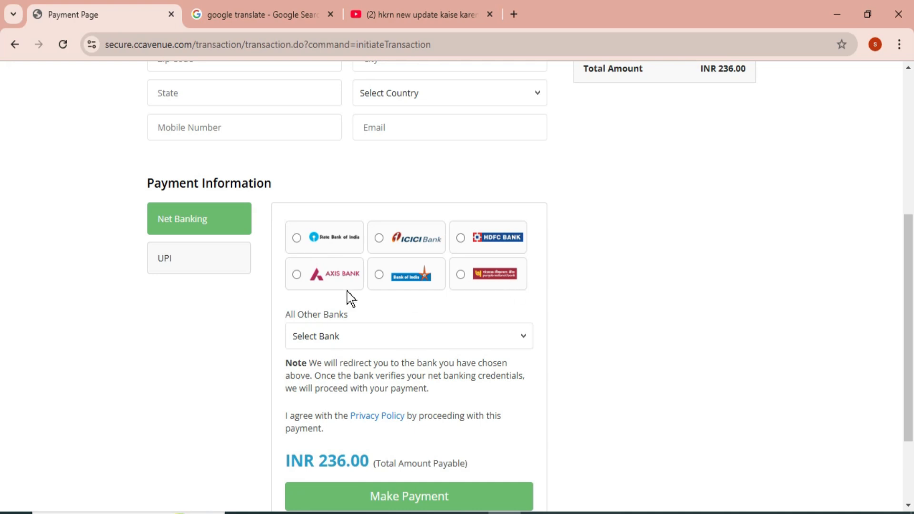
pyautogui.click(298, 237)
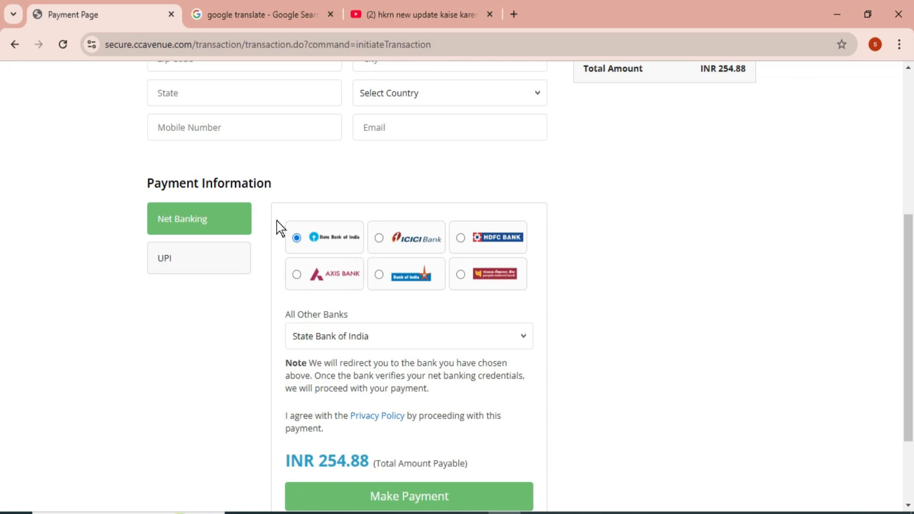
pyautogui.click(213, 262)
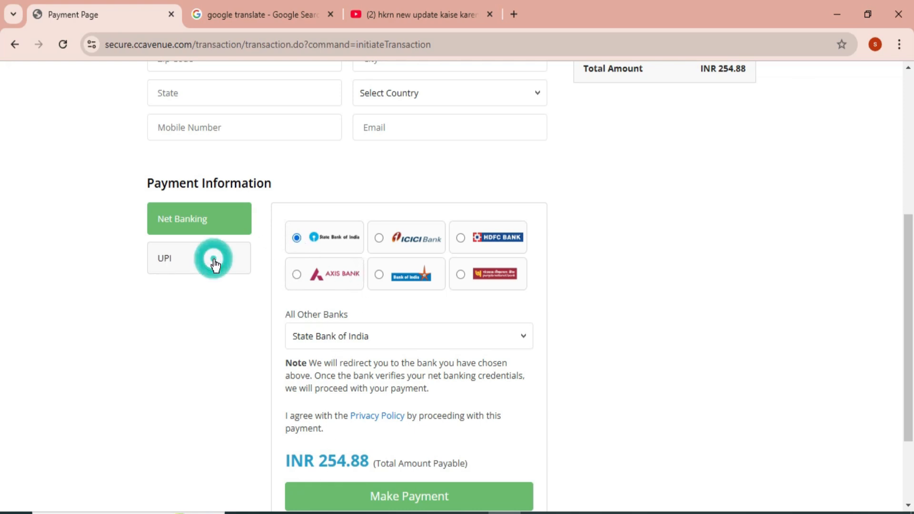
pyautogui.scroll(-4, 366, 395)
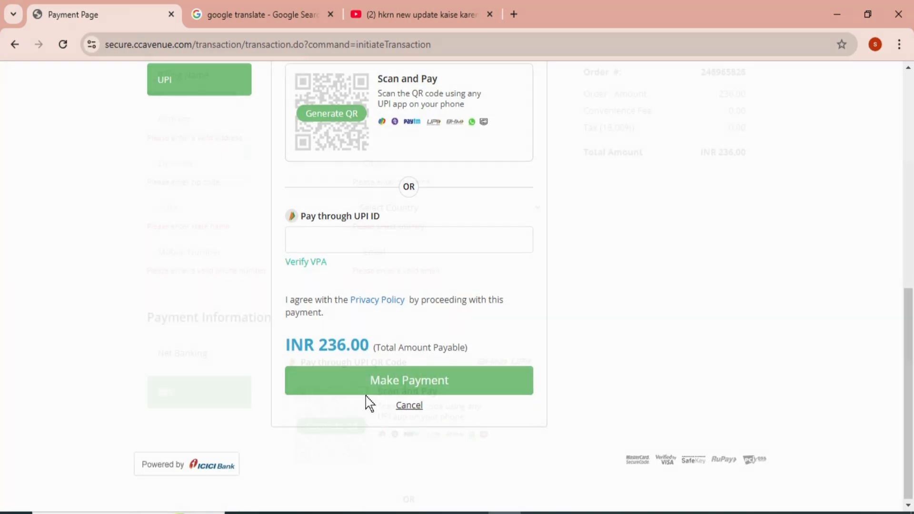
pyautogui.click(327, 239)
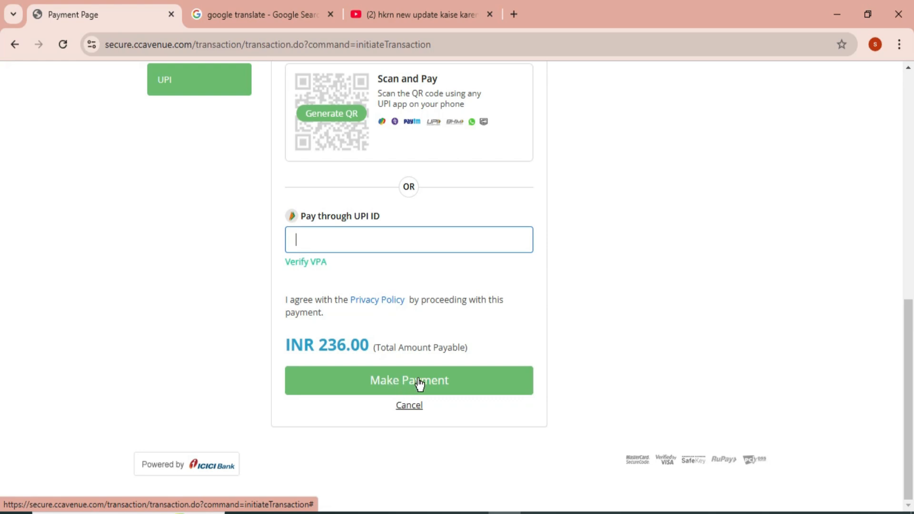
pyautogui.click(514, 14)
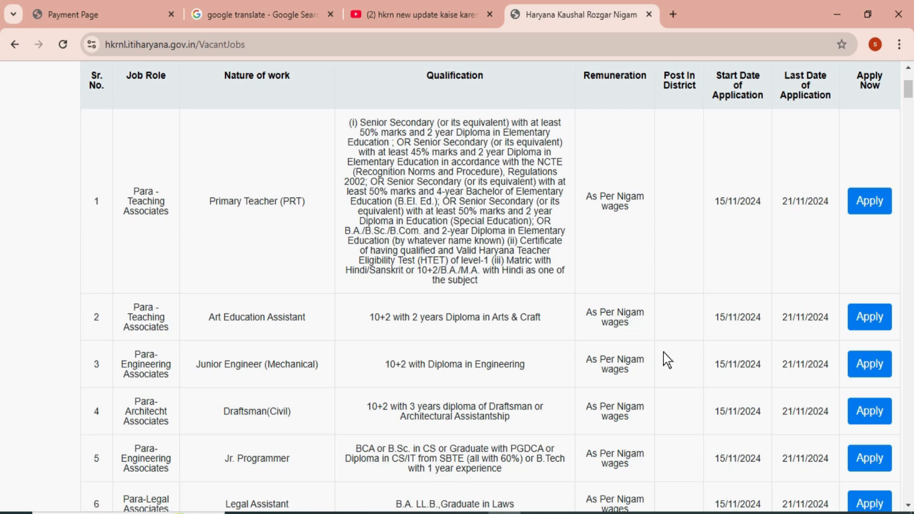
pyautogui.scroll(-1, 667, 361)
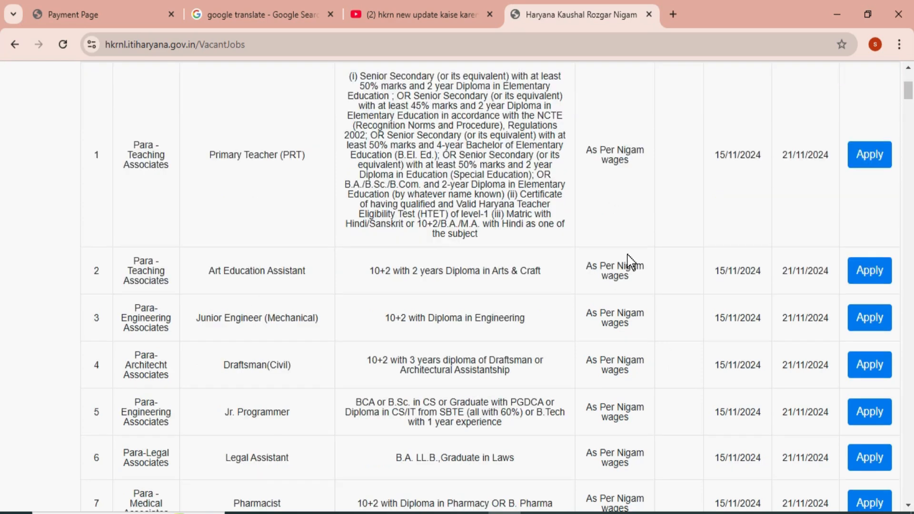
pyautogui.scroll(-5, 510, 357)
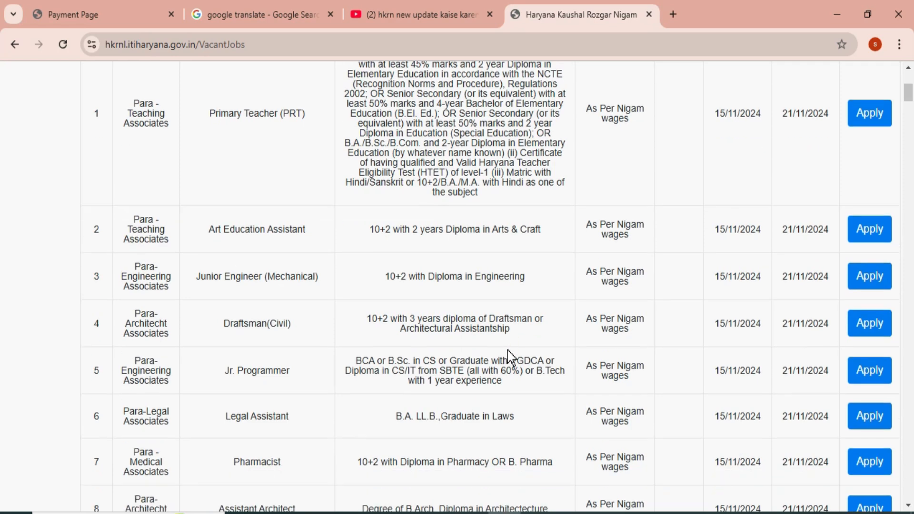